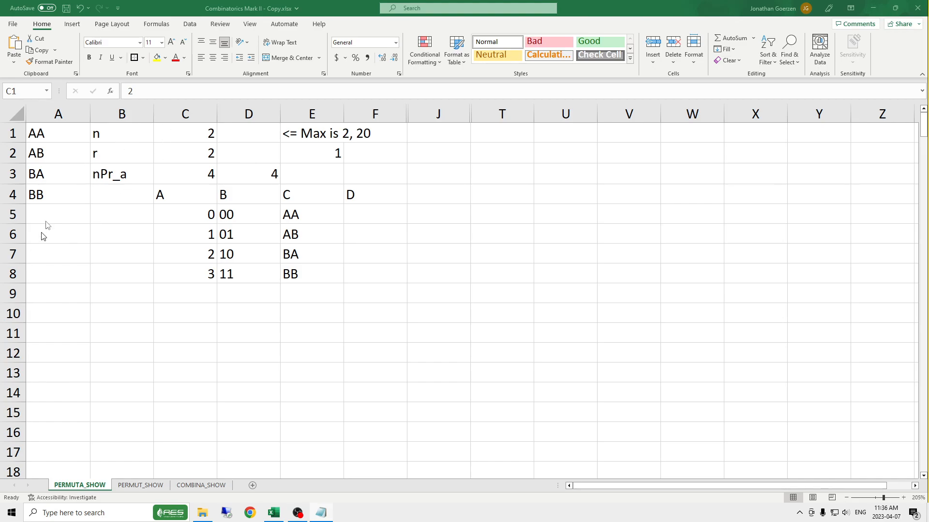
Enlarge the formula bar and examine the PERMUTA_SHOW formula in cell A1.
{"action": "left_click", "coordinate": [62, 132]}
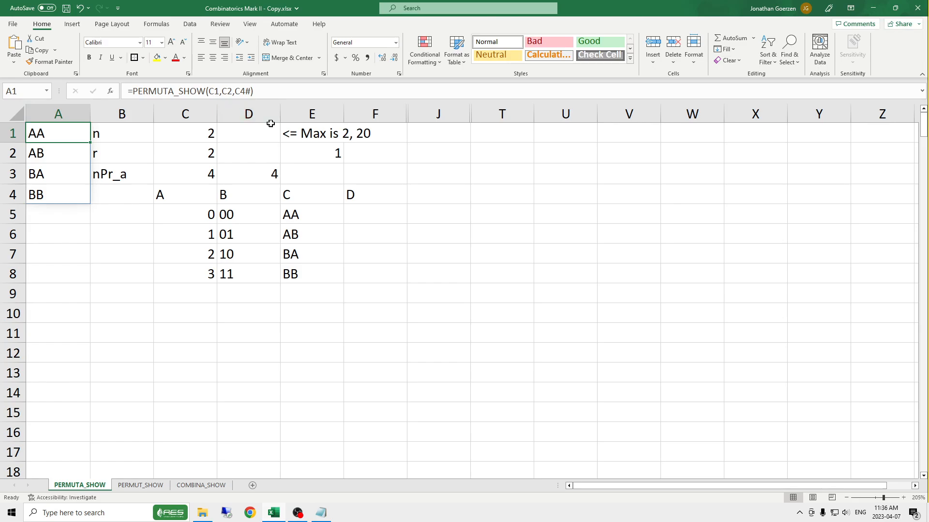
{"action": "left_click_drag", "start_coordinate": [313, 103], "coordinate": [313, 116]}
{"action": "left_click_drag", "start_coordinate": [133, 92], "coordinate": [206, 91]}
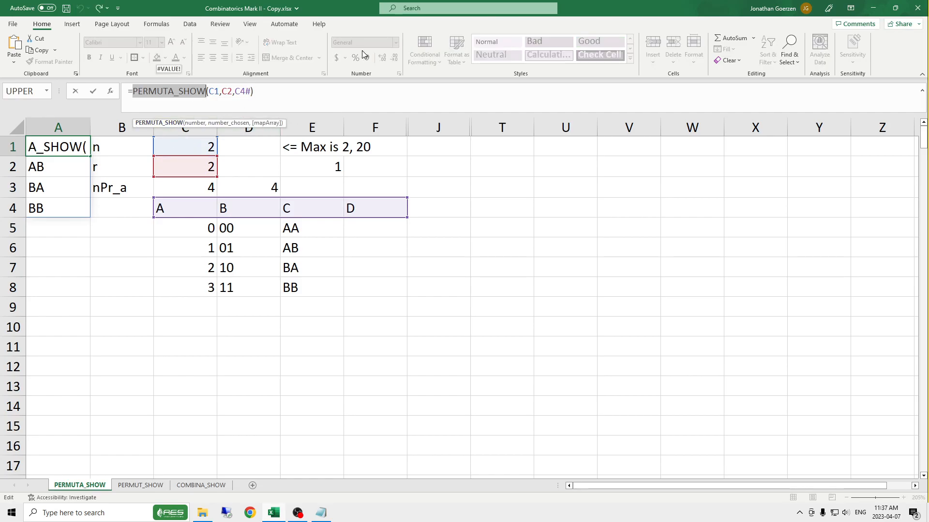
{"action": "key", "text": "Return"}
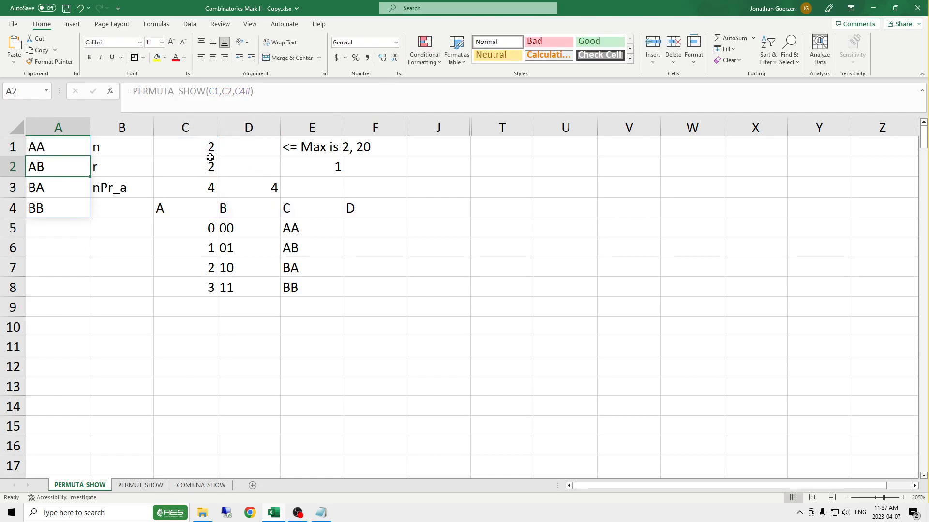
{"action": "left_click", "coordinate": [62, 145]}
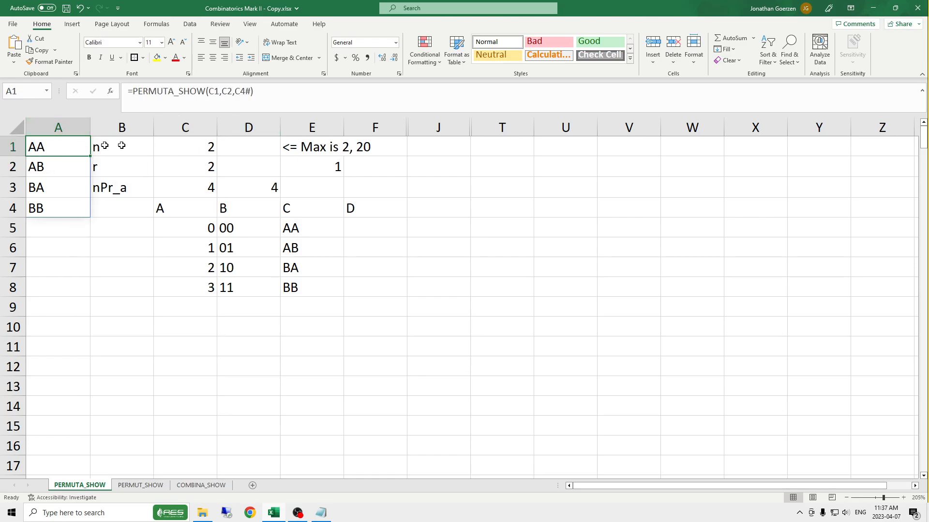
Set the n value in cell C1 to 3.
{"action": "left_click", "coordinate": [190, 151]}
{"action": "type", "text": "3"}
{"action": "key", "text": "Return"}
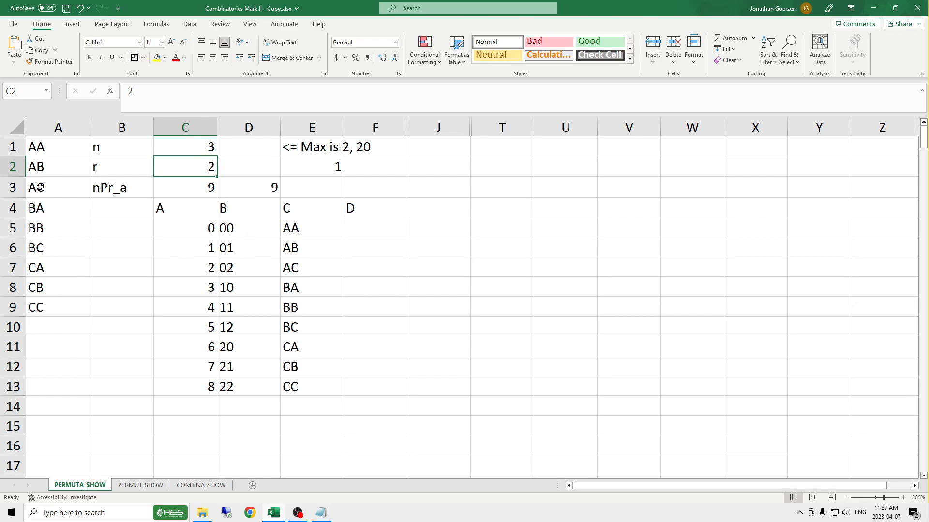
Fill the label cells B1:B3 with the lightest blue theme color.
{"action": "left_click_drag", "start_coordinate": [139, 146], "coordinate": [140, 166]}
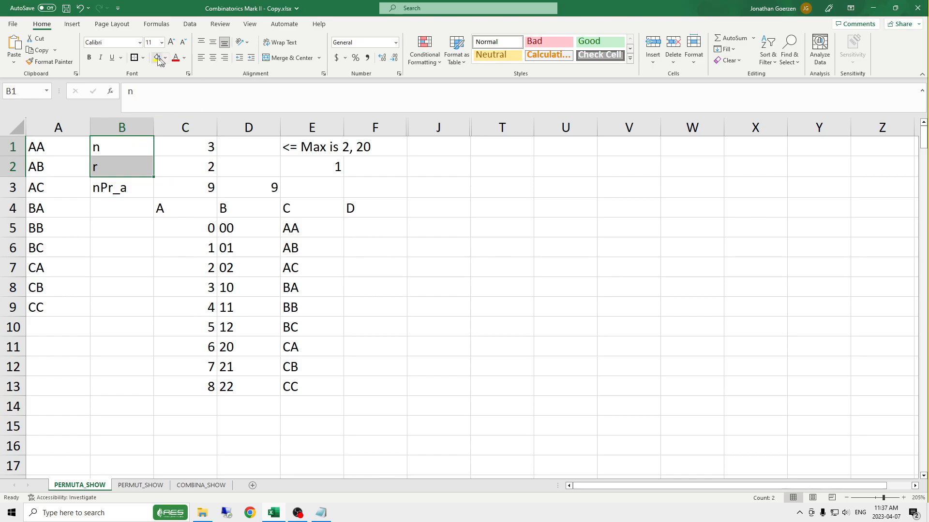
{"action": "left_click_drag", "start_coordinate": [121, 147], "coordinate": [121, 188]}
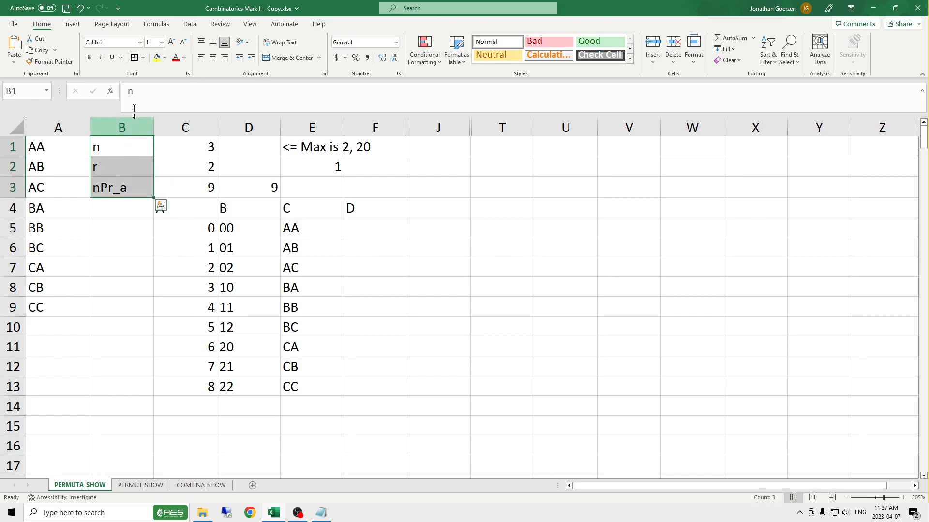
{"action": "left_click", "coordinate": [165, 58]}
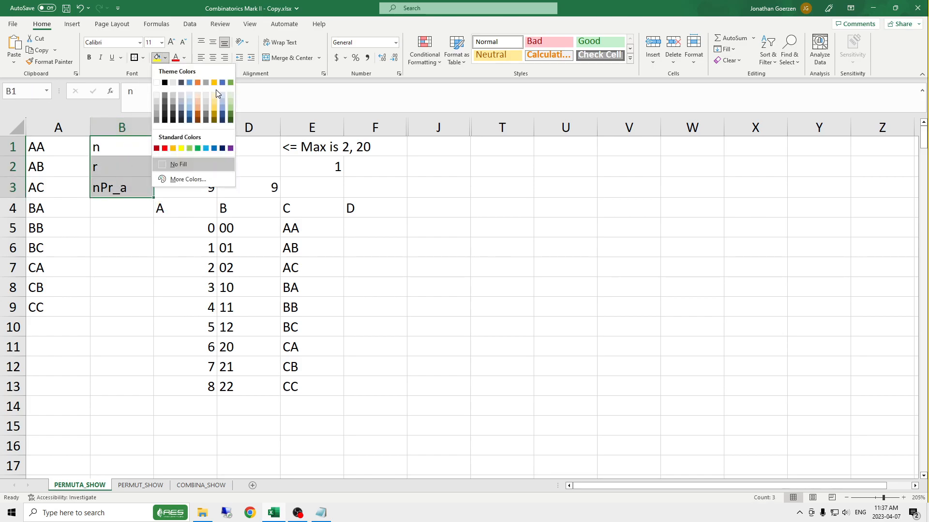
{"action": "left_click", "coordinate": [189, 94]}
Fill the n and r input cells C1:C2 with the lightest green theme color.
{"action": "left_click_drag", "start_coordinate": [184, 148], "coordinate": [189, 170]}
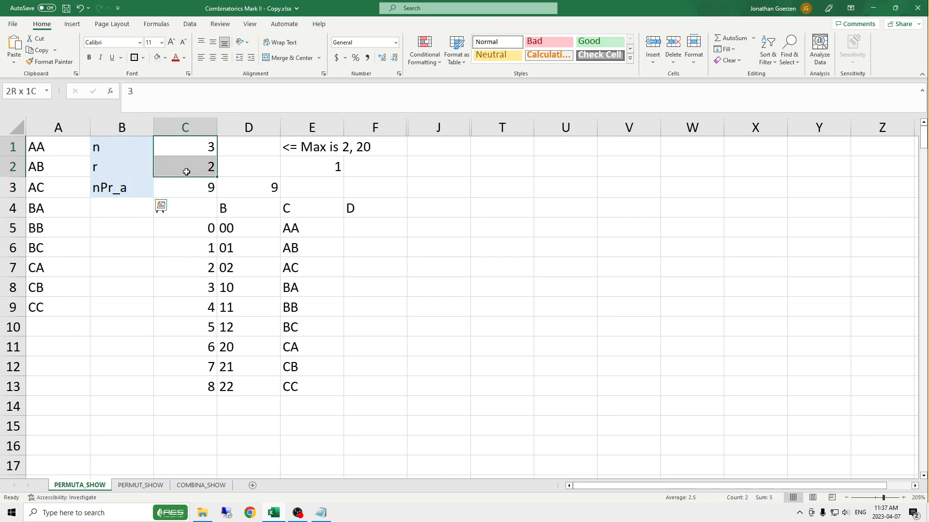
{"action": "left_click", "coordinate": [165, 58]}
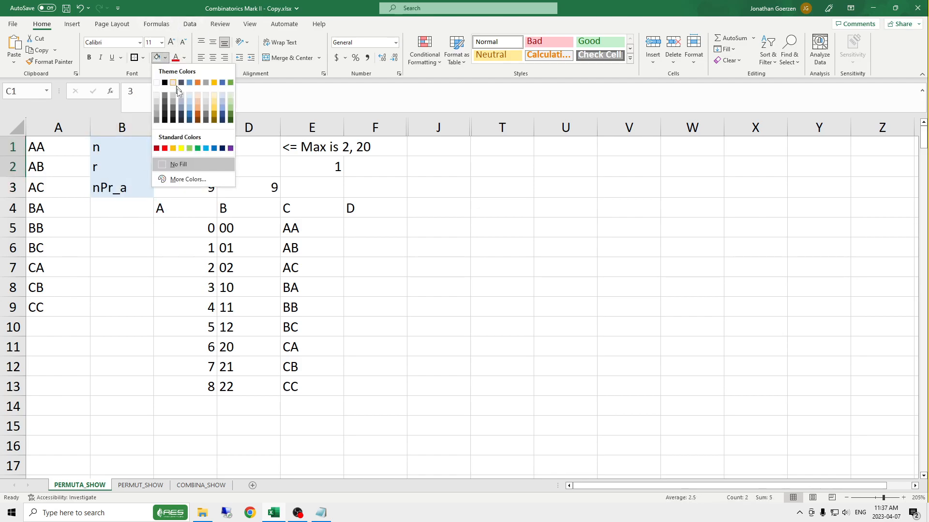
{"action": "left_click", "coordinate": [231, 96]}
{"action": "left_click", "coordinate": [179, 186]}
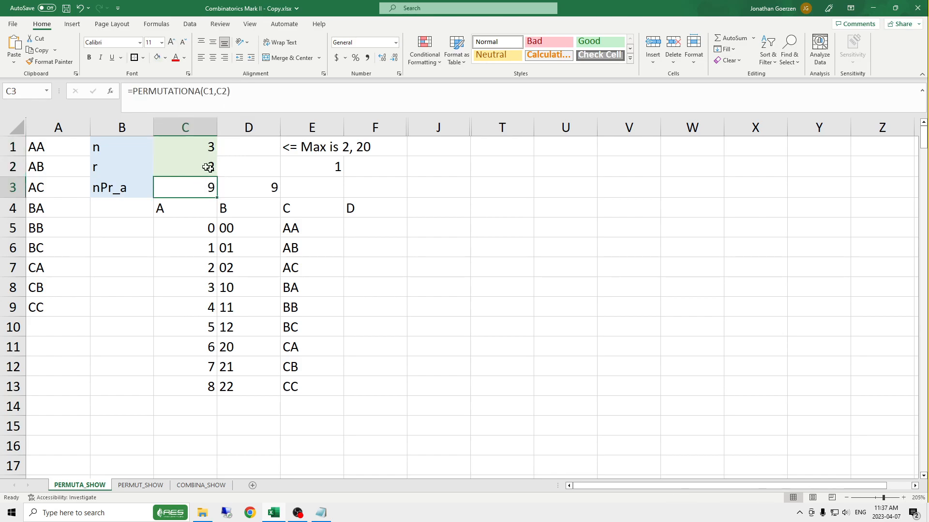
Set the n value in cell C1 back to 2.
{"action": "left_click", "coordinate": [115, 145]}
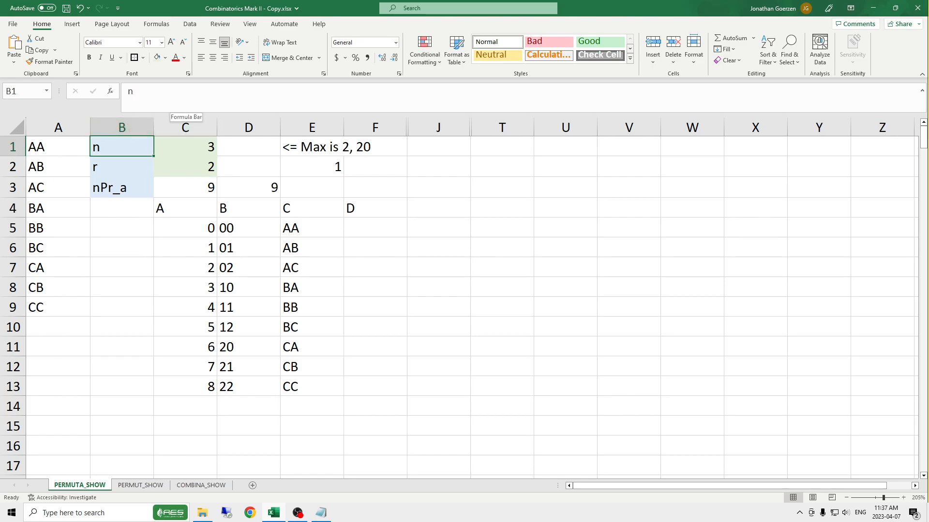
{"action": "key", "text": "Right"}
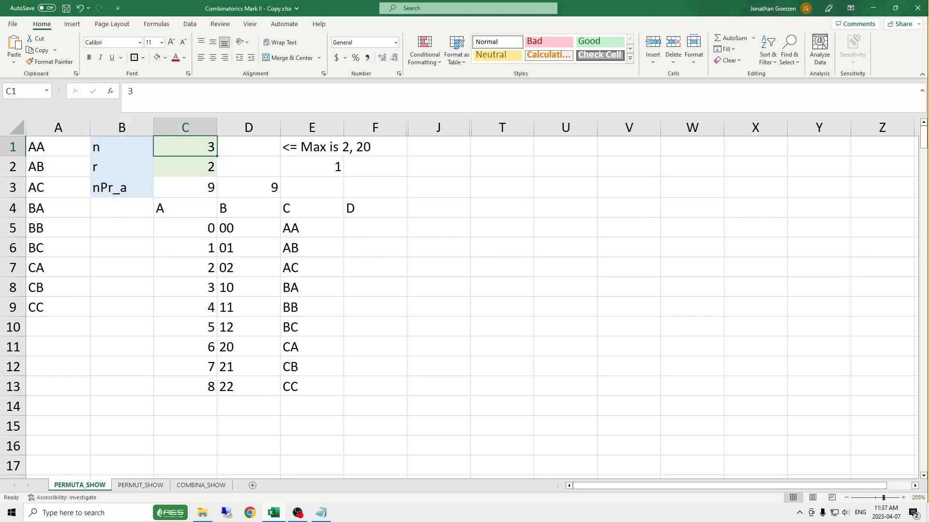
{"action": "type", "text": "2"}
{"action": "key", "text": "ctrl+Return"}
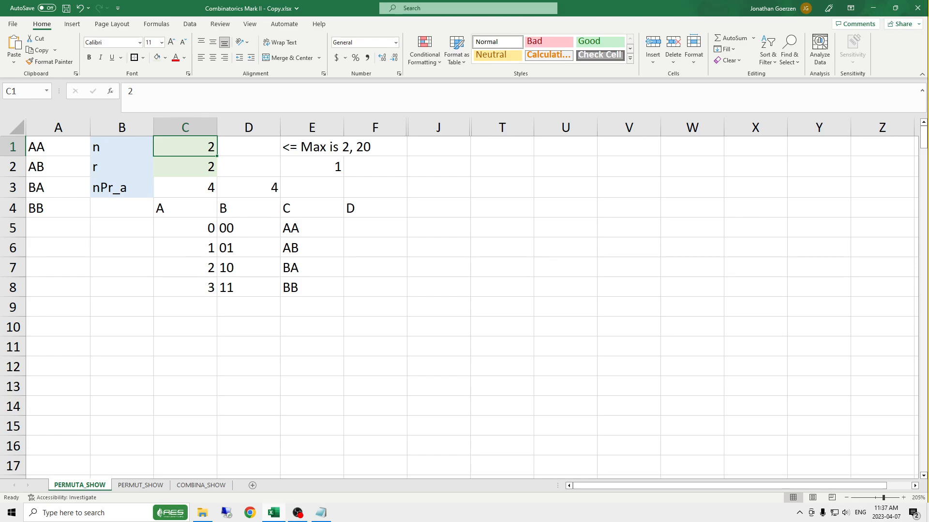
Review the n and r inputs, the nPr_a label and the PERMUTATIONA formula with its arguments in cell C3.
{"action": "key", "text": "Down"}
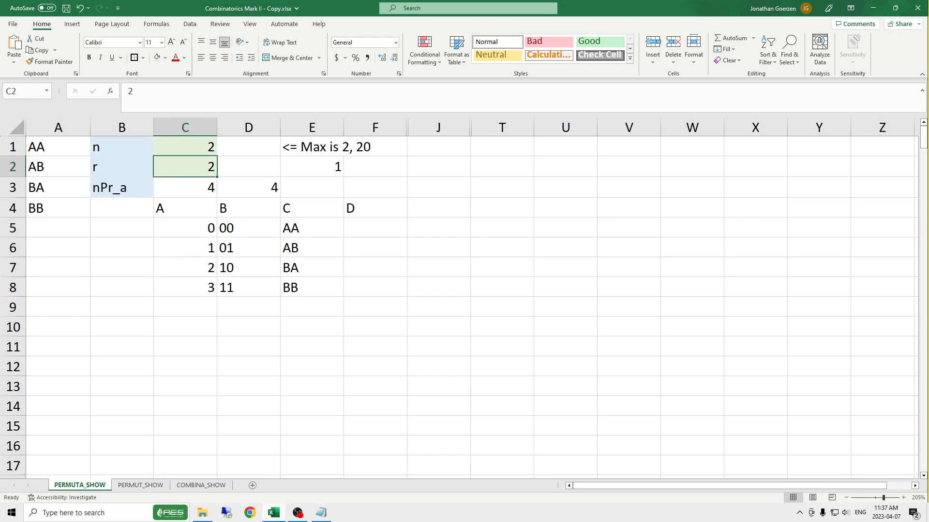
{"action": "key", "text": "Left"}
{"action": "key", "text": "Up"}
{"action": "key", "text": "Right"}
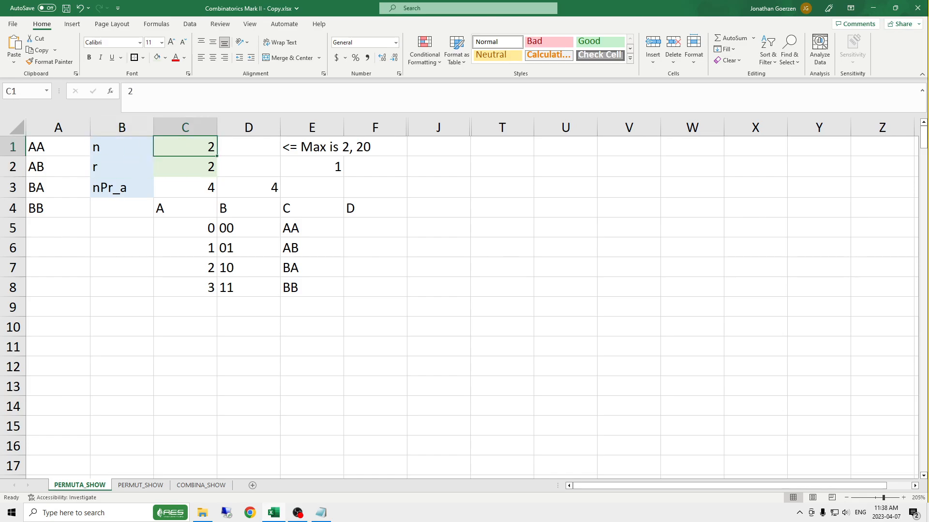
{"action": "key", "text": "Down"}
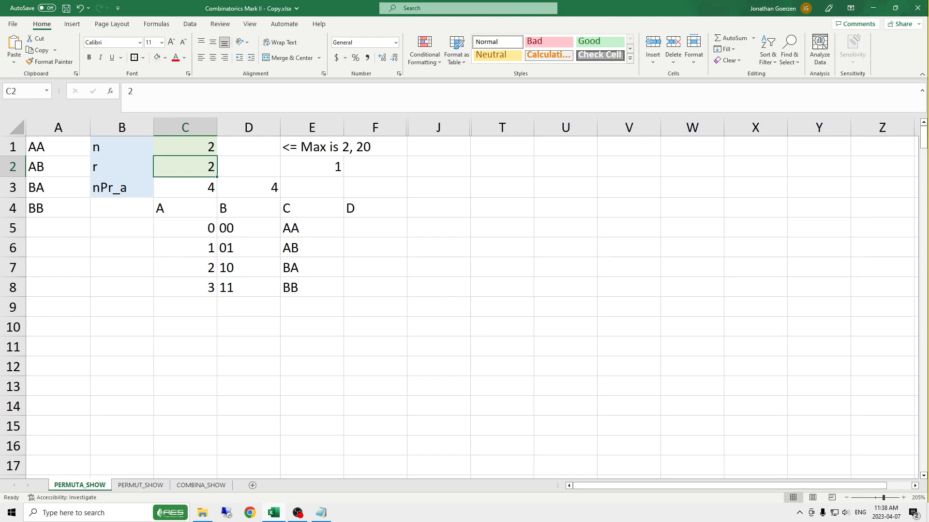
{"action": "key", "text": "Left"}
{"action": "key", "text": "Down"}
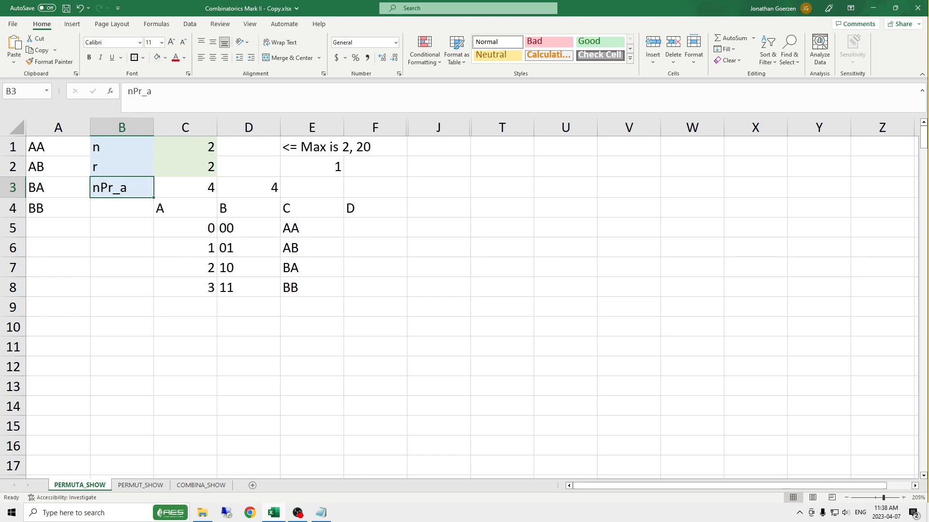
{"action": "key", "text": "Right"}
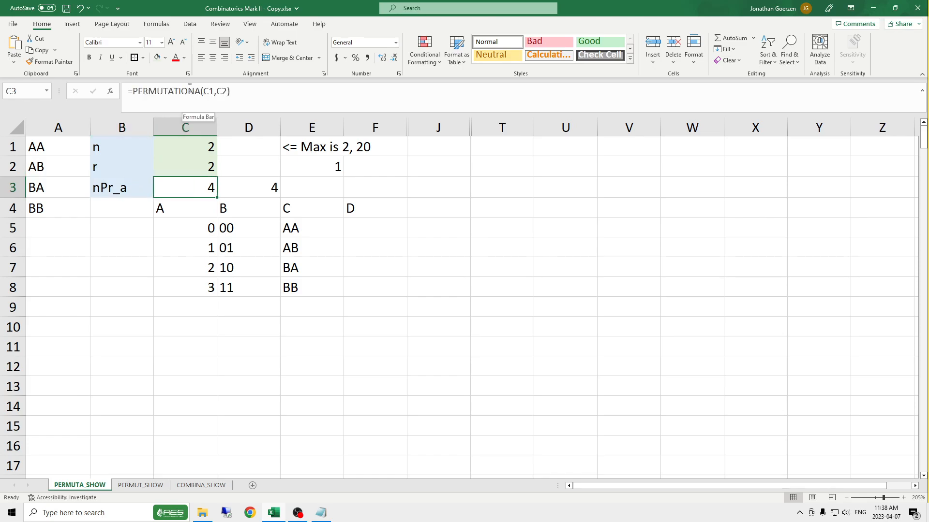
{"action": "left_click_drag", "start_coordinate": [133, 91], "coordinate": [200, 91]}
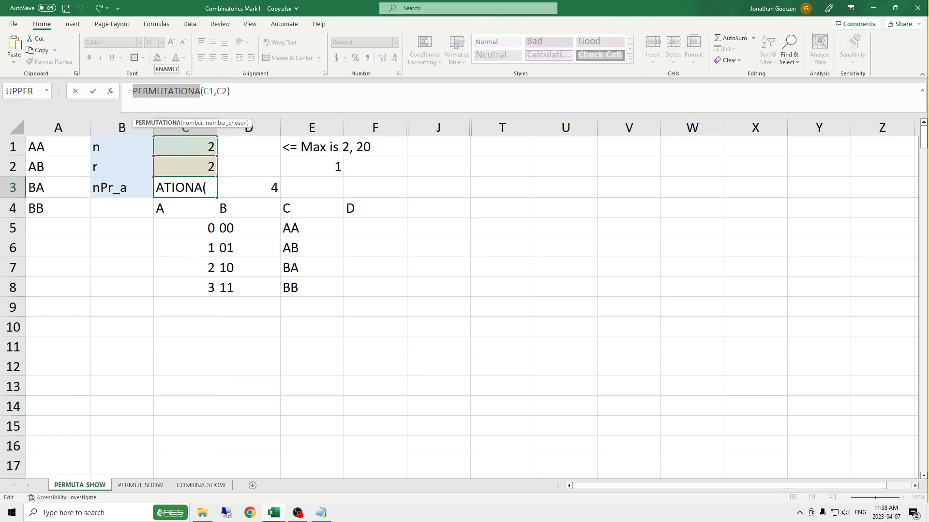
{"action": "left_click", "coordinate": [207, 90]}
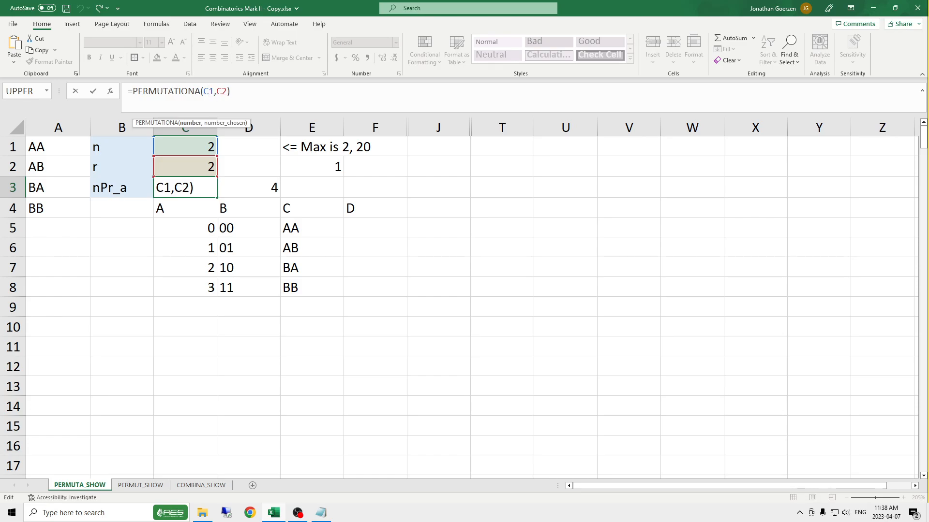
{"action": "key", "text": "Return"}
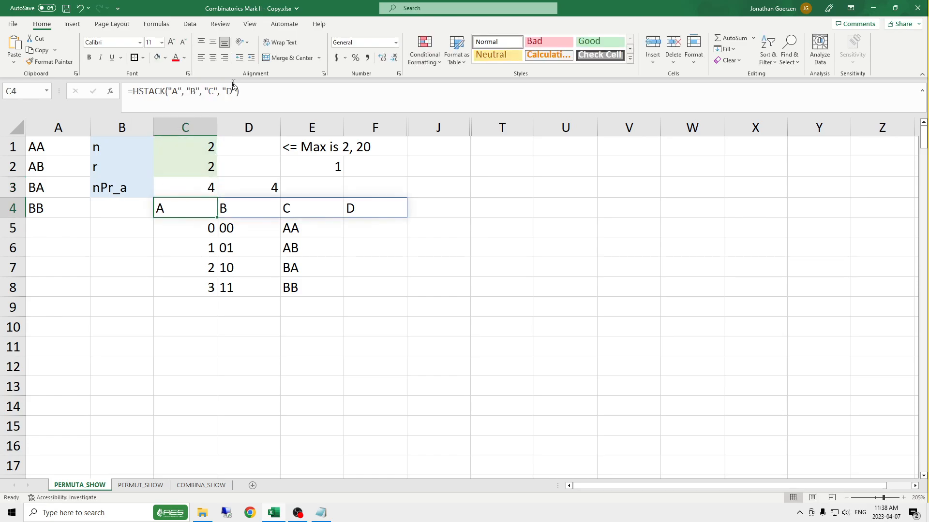
Fill the nPr_a result cell C3 with the lightest orange theme color.
{"action": "left_click", "coordinate": [196, 185]}
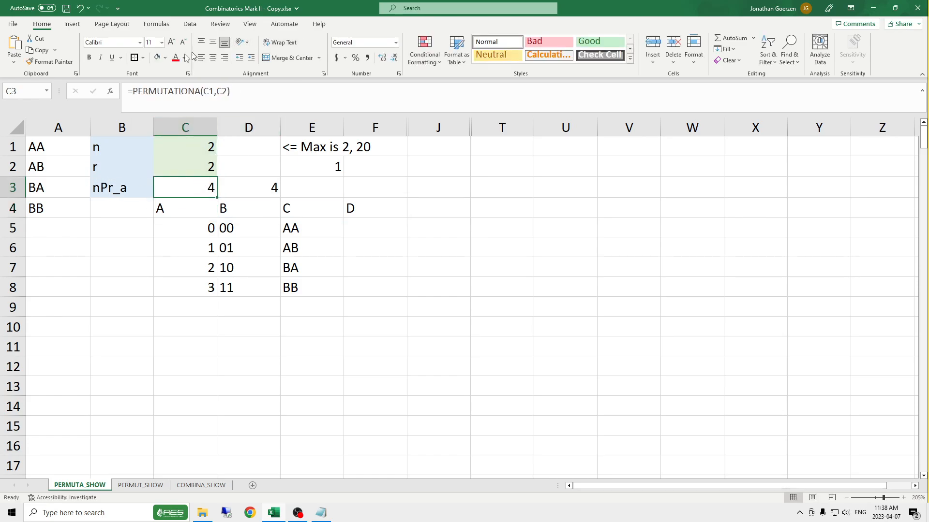
{"action": "left_click", "coordinate": [165, 59]}
{"action": "left_click", "coordinate": [208, 95]}
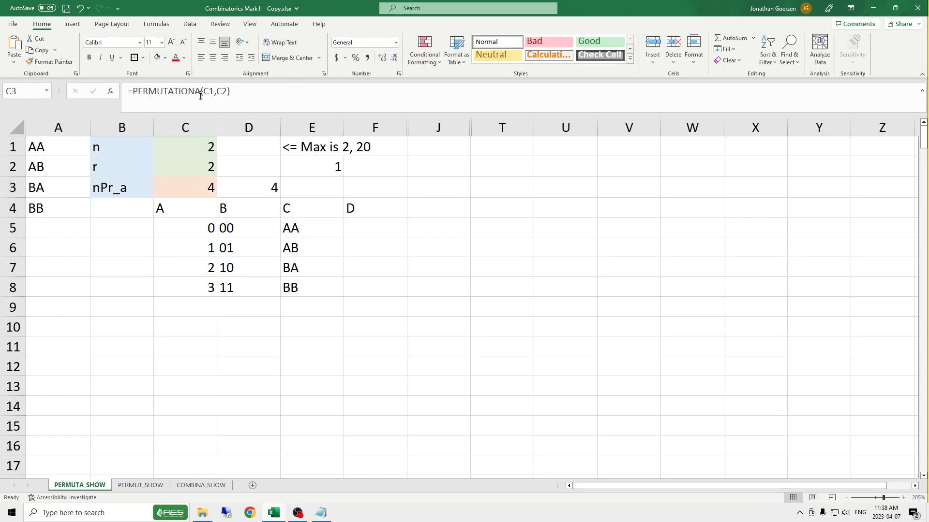
Check the range referenced by the COUNTA formula in D3 and fill that cell with the same light orange.
{"action": "left_click", "coordinate": [267, 187]}
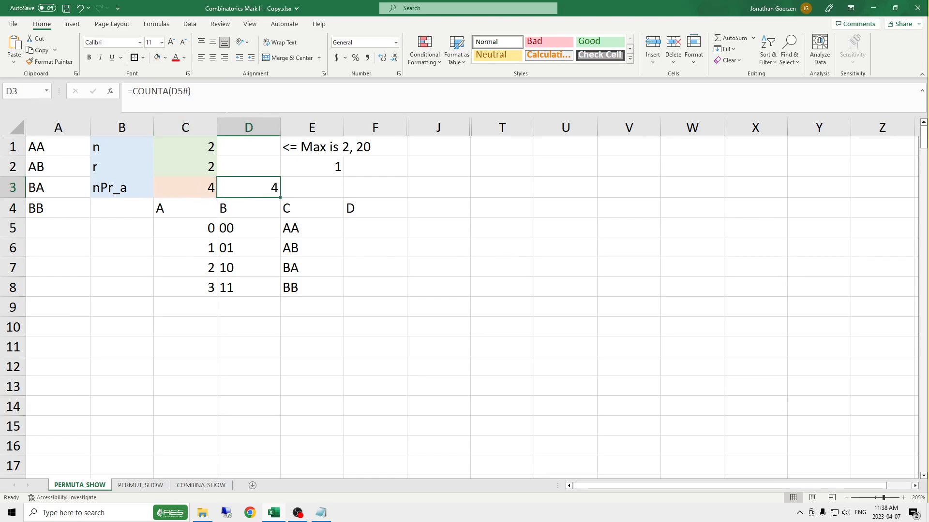
{"action": "left_click", "coordinate": [215, 104]}
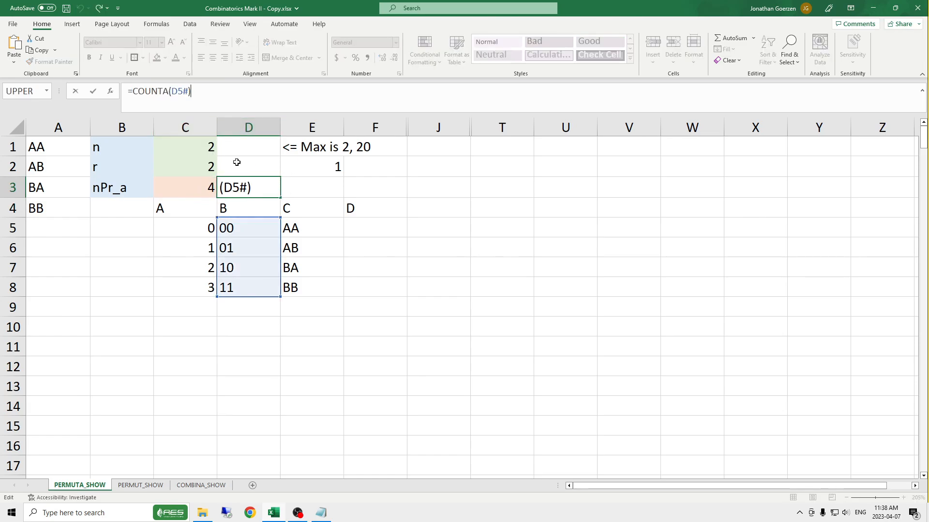
{"action": "key", "text": "Return"}
{"action": "key", "text": "Up"}
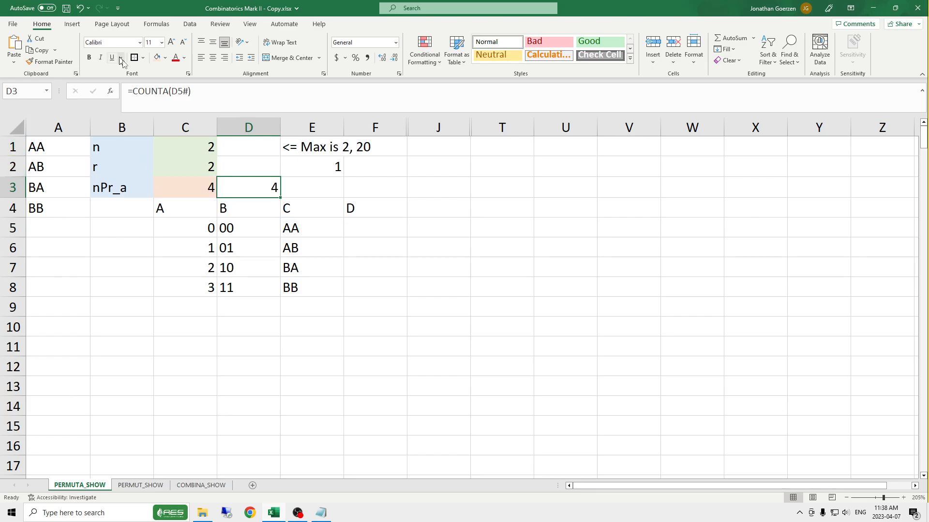
{"action": "left_click", "coordinate": [157, 58]}
Fill the maximum-value note in cell E1 with the lightest blue theme color.
{"action": "left_click", "coordinate": [310, 148]}
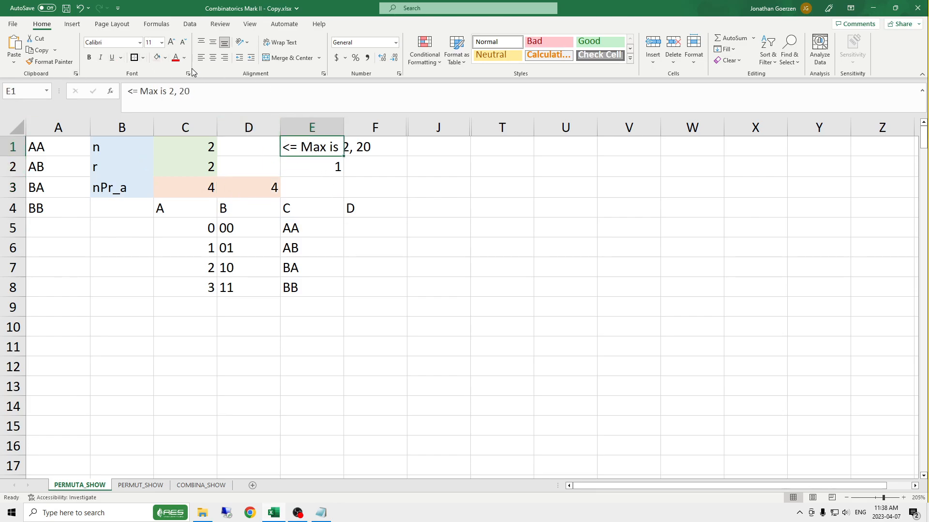
{"action": "left_click", "coordinate": [165, 60]}
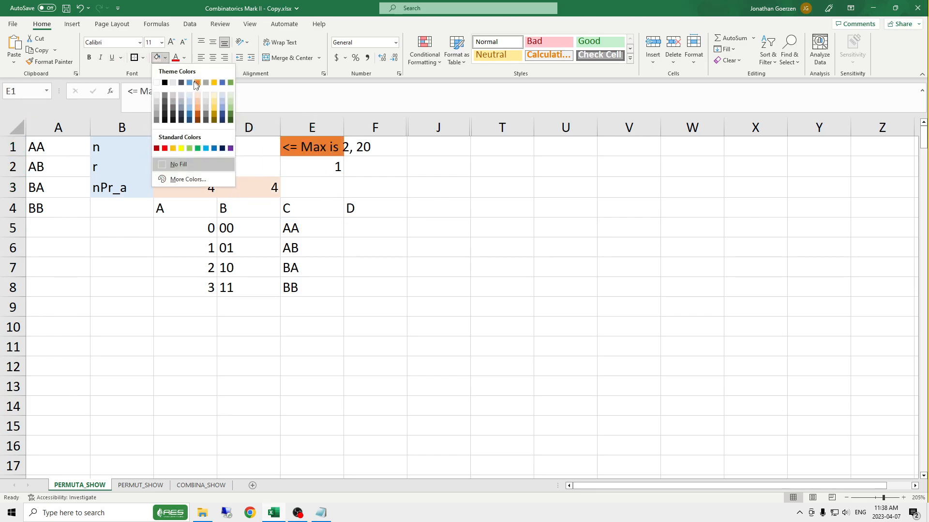
{"action": "left_click", "coordinate": [190, 83]}
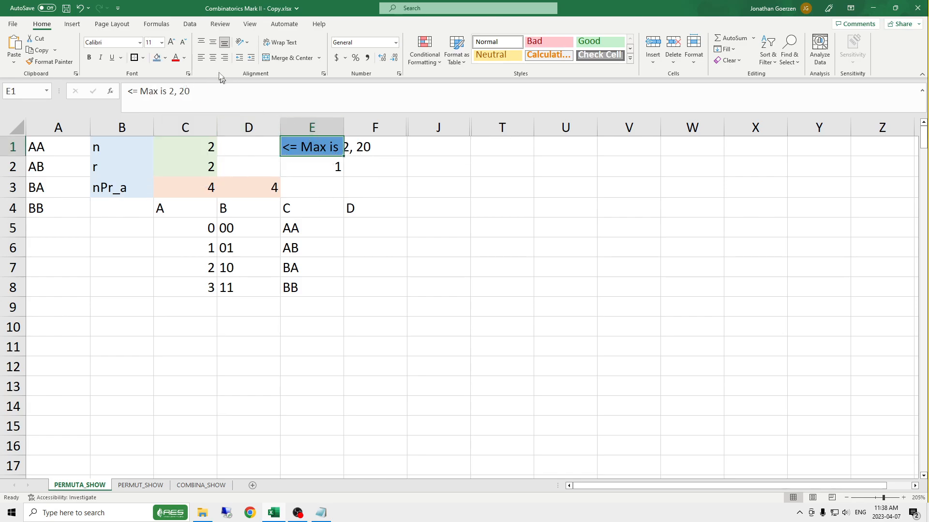
{"action": "left_click", "coordinate": [164, 59]}
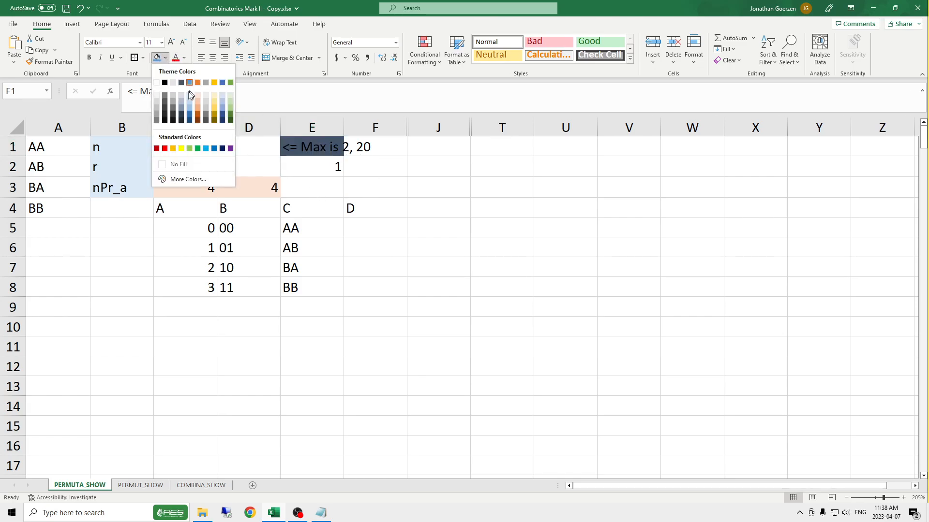
{"action": "left_click", "coordinate": [178, 162]}
Fill the letter row C4:F4 with the lightest green theme color.
{"action": "left_click_drag", "start_coordinate": [176, 202], "coordinate": [354, 205]}
{"action": "left_click", "coordinate": [165, 57]}
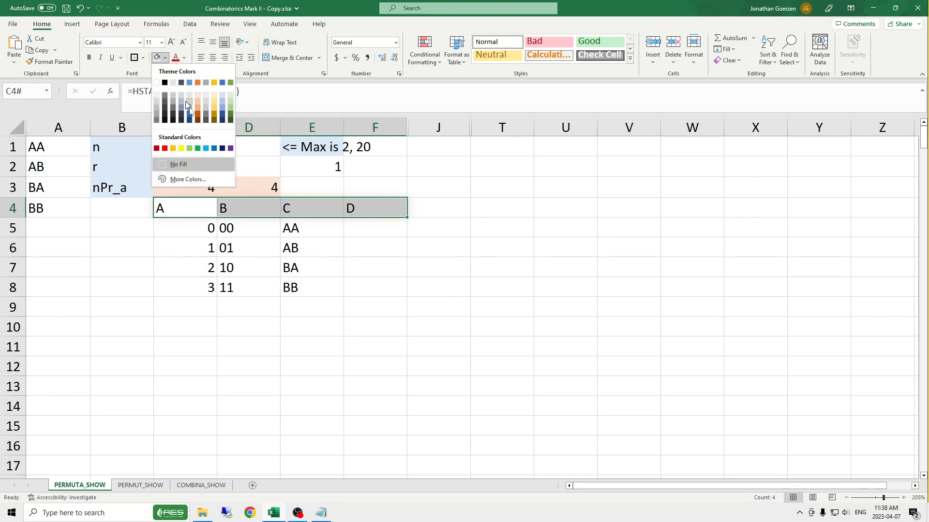
{"action": "left_click", "coordinate": [230, 94]}
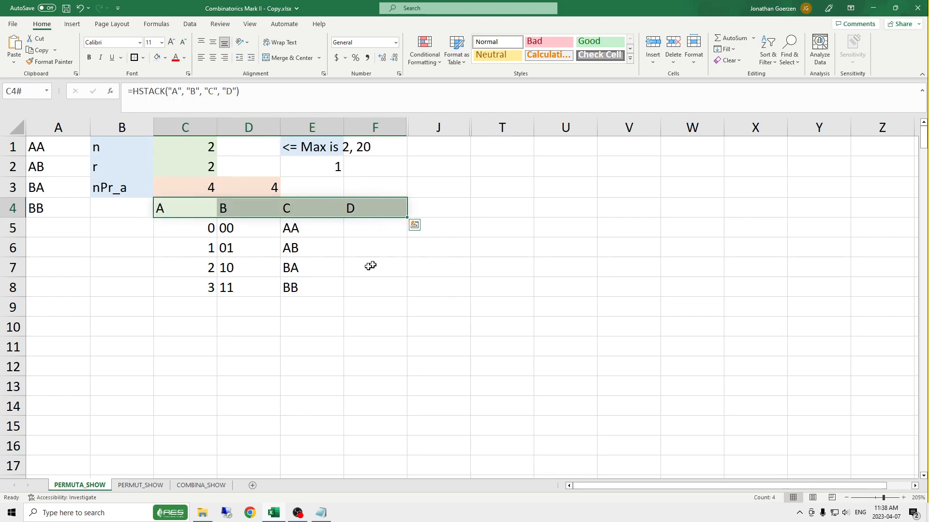
{"action": "left_click", "coordinate": [336, 256]}
Change the letter list formula in C4 to =HSTACK("H", "T").
{"action": "left_click", "coordinate": [129, 188]}
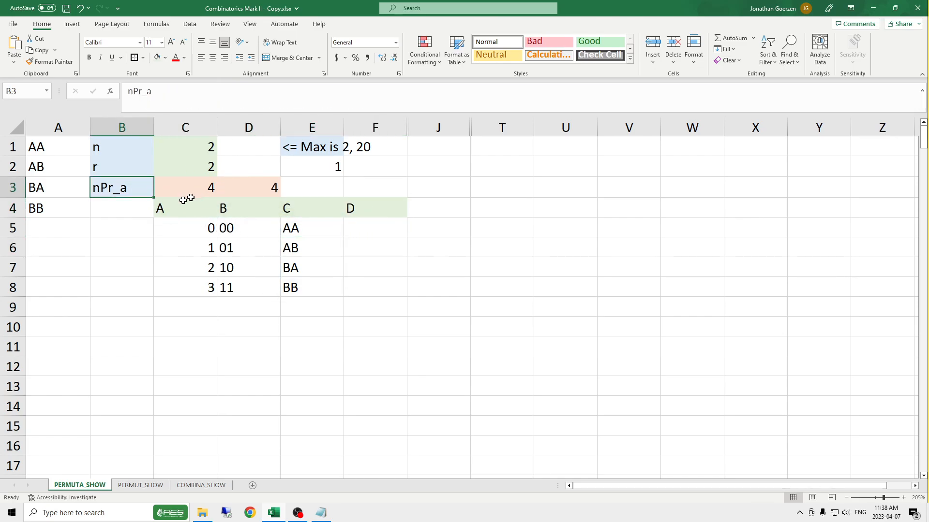
{"action": "left_click", "coordinate": [191, 205]}
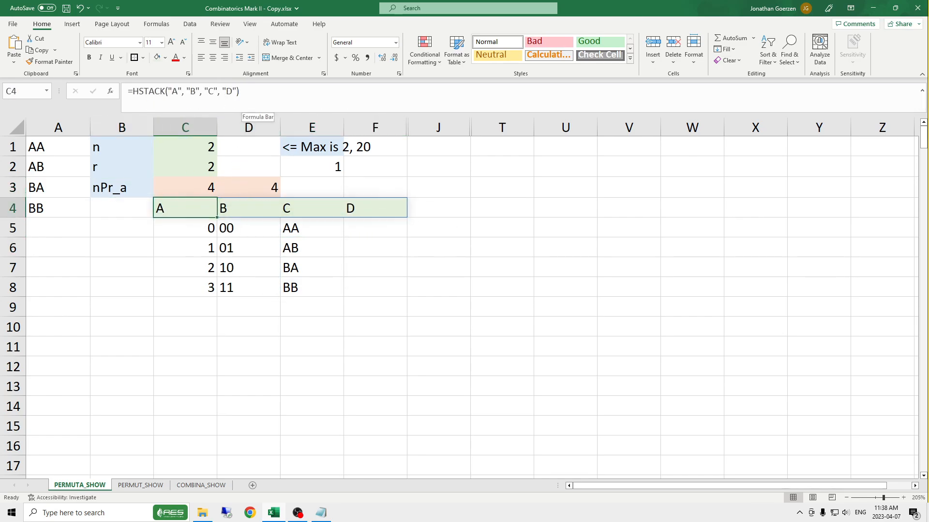
{"action": "left_click", "coordinate": [238, 91]}
{"action": "left_click_drag", "start_coordinate": [237, 92], "coordinate": [203, 92]}
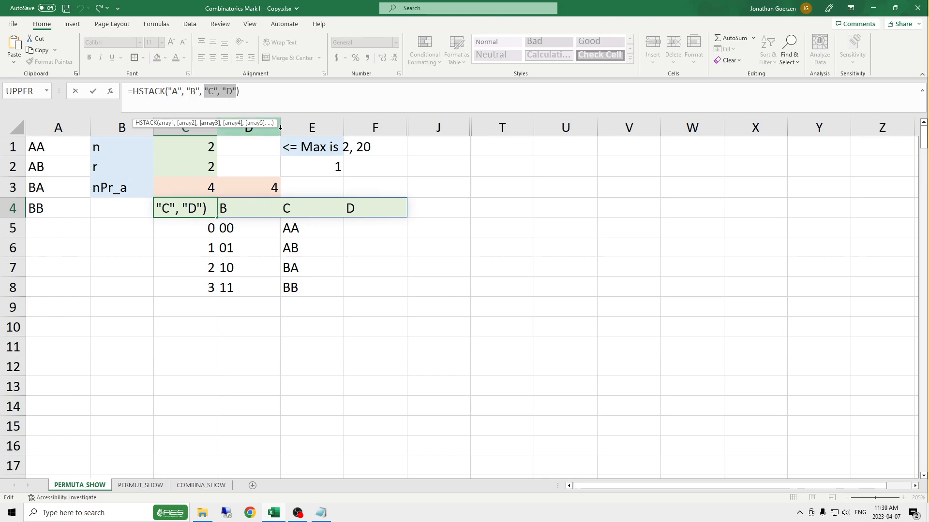
{"action": "key", "text": "BackSpace"}
{"action": "key", "text": "Left"}
{"action": "key", "text": "Left"}
{"action": "key", "text": "Left"}
{"action": "key", "text": "BackSpace"}
{"action": "type", "text": "H"}
{"action": "key", "text": "Right"}
{"action": "key", "text": "Right"}
{"action": "key", "text": "BackSpace"}
{"action": "type", "text": "T"}
{"action": "key", "text": "Return"}
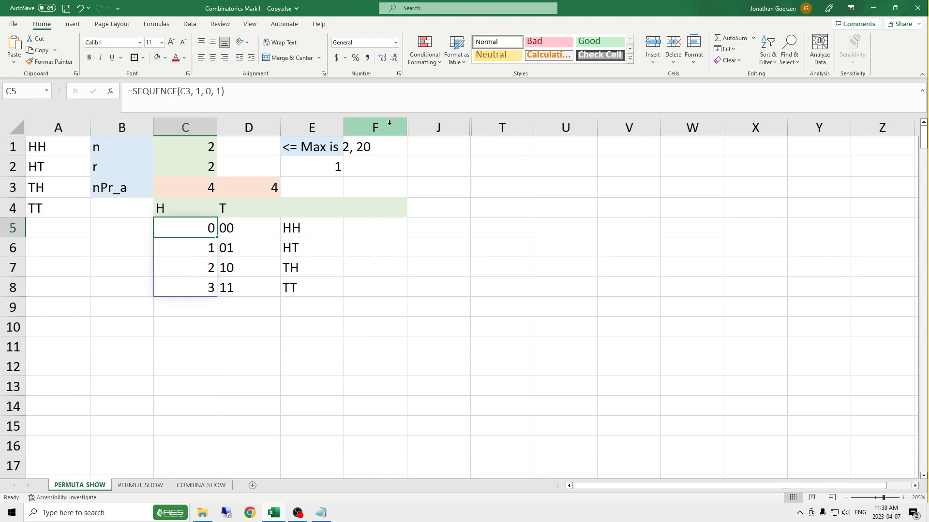
Unhide the hidden columns between F and J.
{"action": "left_click_drag", "start_coordinate": [390, 123], "coordinate": [425, 128]}
{"action": "right_click", "coordinate": [443, 129]}
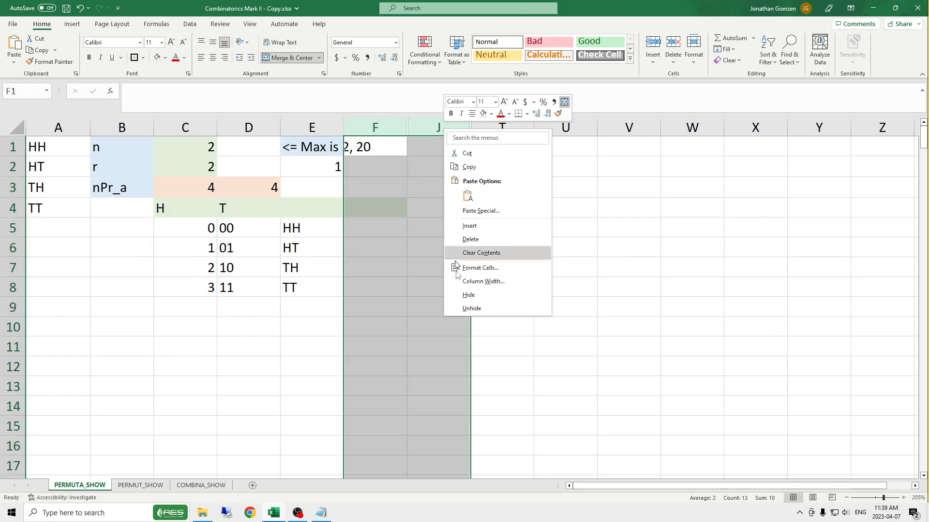
{"action": "left_click", "coordinate": [478, 309]}
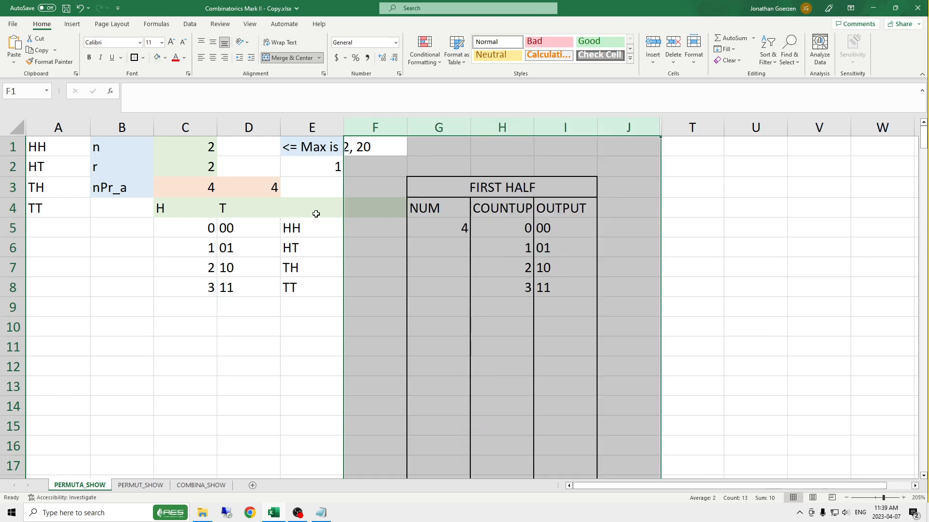
Show the full LAMBDA formula in E5 and examine its IF test and first LET block.
{"action": "left_click", "coordinate": [292, 228]}
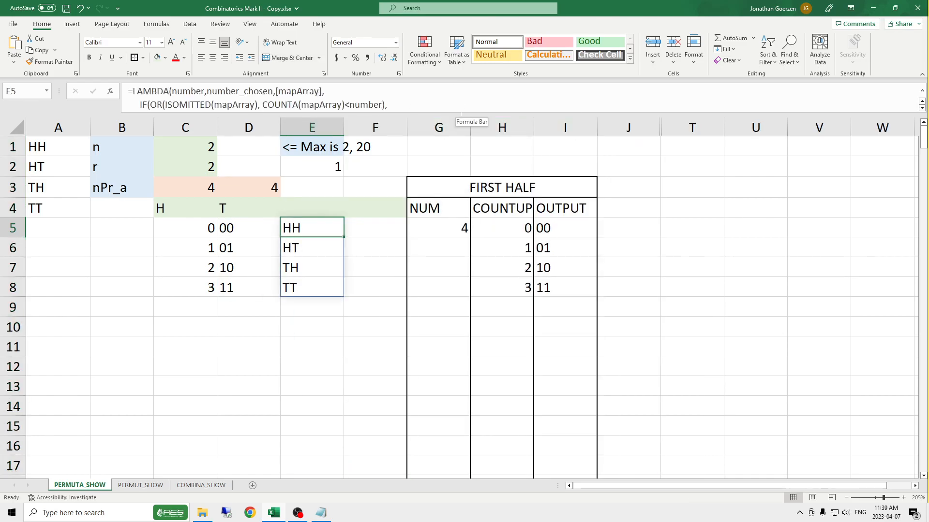
{"action": "left_click_drag", "start_coordinate": [460, 115], "coordinate": [449, 304]}
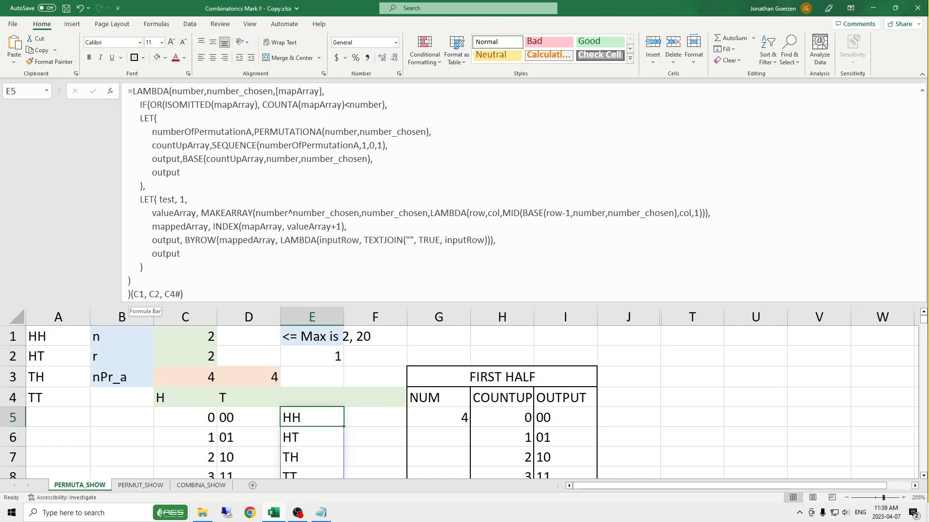
{"action": "left_click_drag", "start_coordinate": [139, 105], "coordinate": [387, 105]}
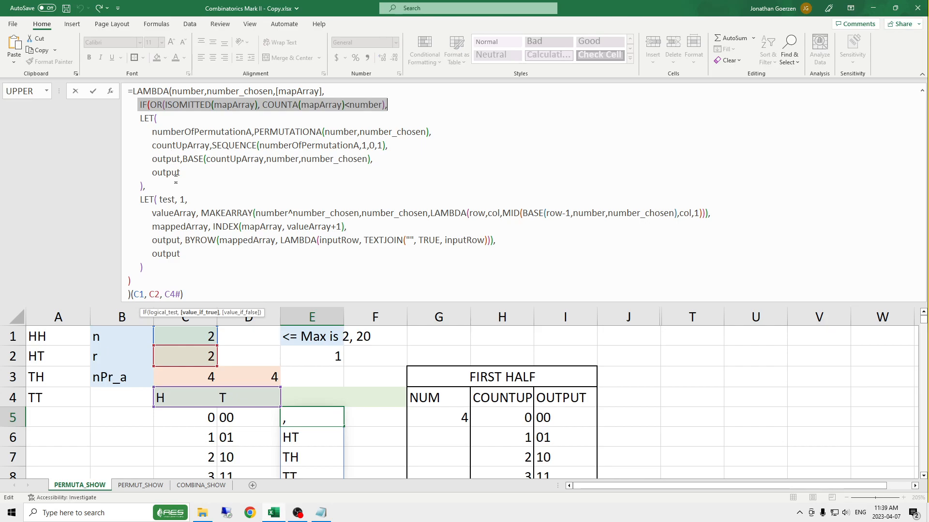
{"action": "left_click_drag", "start_coordinate": [160, 196], "coordinate": [140, 116]}
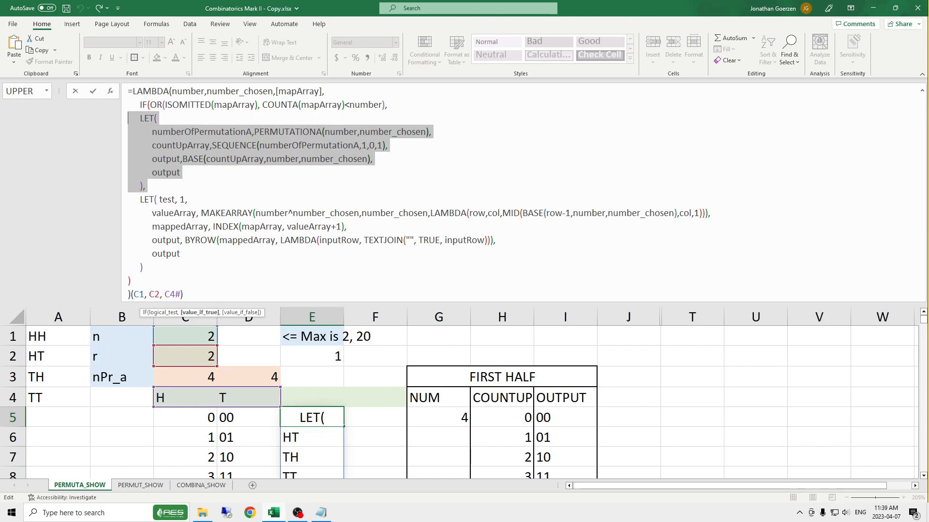
{"action": "key", "text": "Return"}
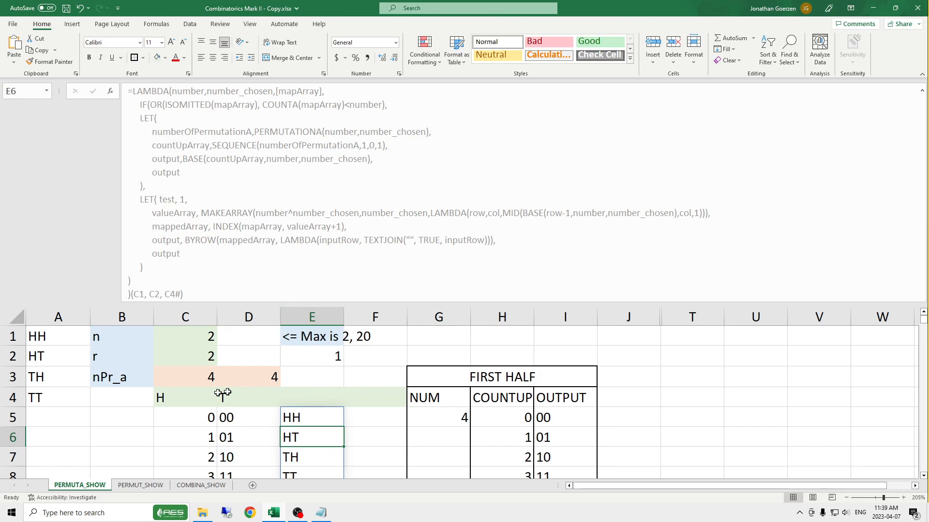
Examine the second LET block of the LAMBDA formula in E5, then collapse the expanded formula view.
{"action": "left_click", "coordinate": [199, 393]}
{"action": "left_click", "coordinate": [343, 395]}
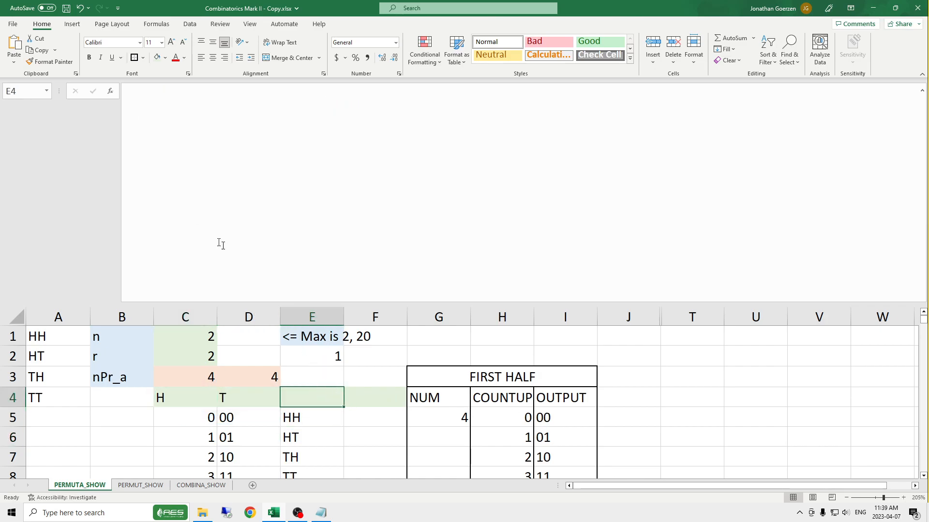
{"action": "key", "text": "Down"}
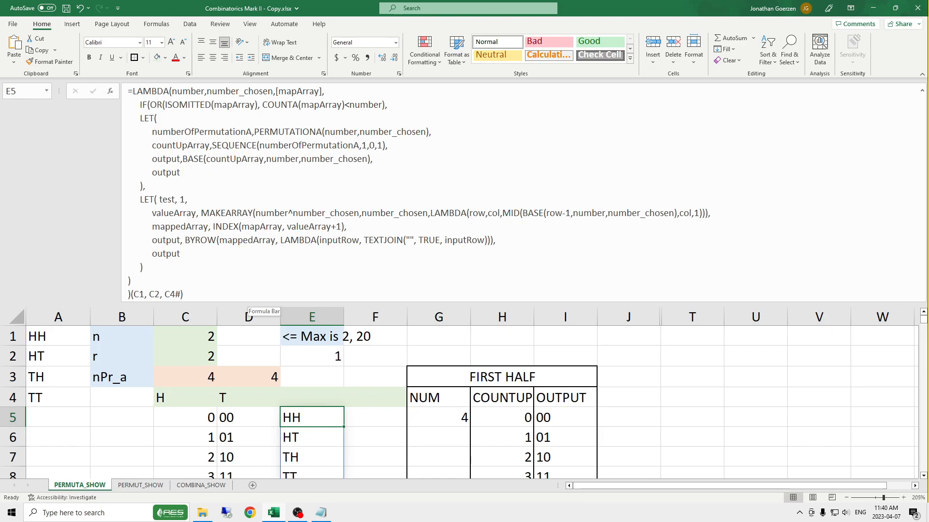
{"action": "left_click_drag", "start_coordinate": [191, 248], "coordinate": [82, 199]}
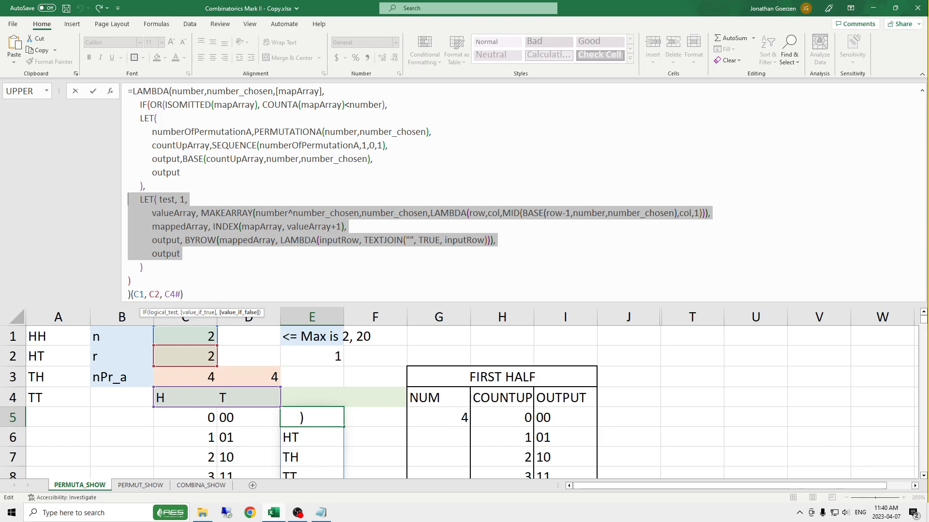
{"action": "key", "text": "Right"}
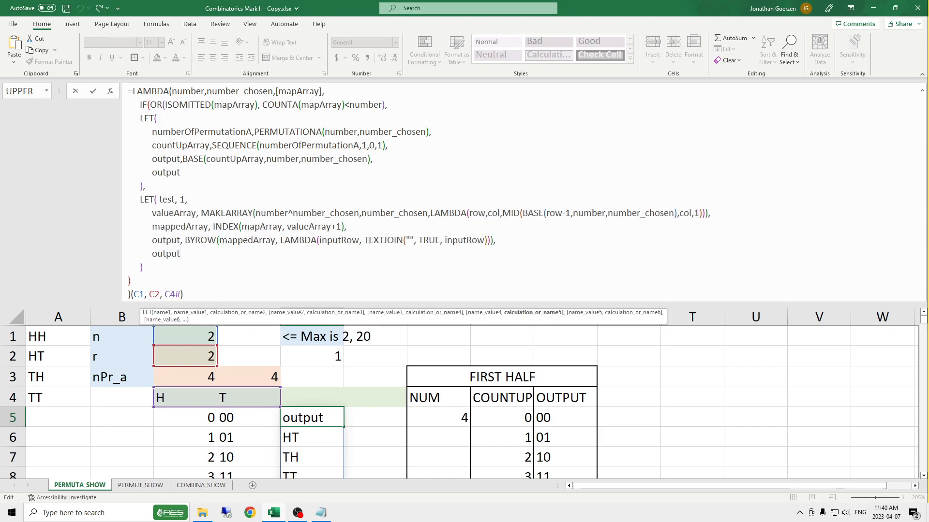
{"action": "key", "text": "Return"}
{"action": "left_click_drag", "start_coordinate": [408, 304], "coordinate": [353, 100]}
Clear the letter list in C4:D4 and select the resulting permutations in E5:E8.
{"action": "left_click_drag", "start_coordinate": [186, 195], "coordinate": [261, 195]}
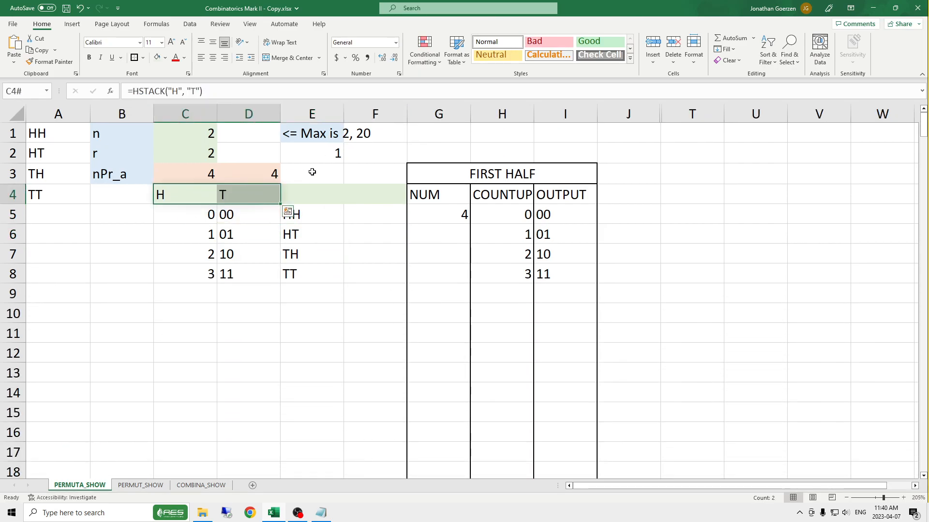
{"action": "key", "text": "Delete"}
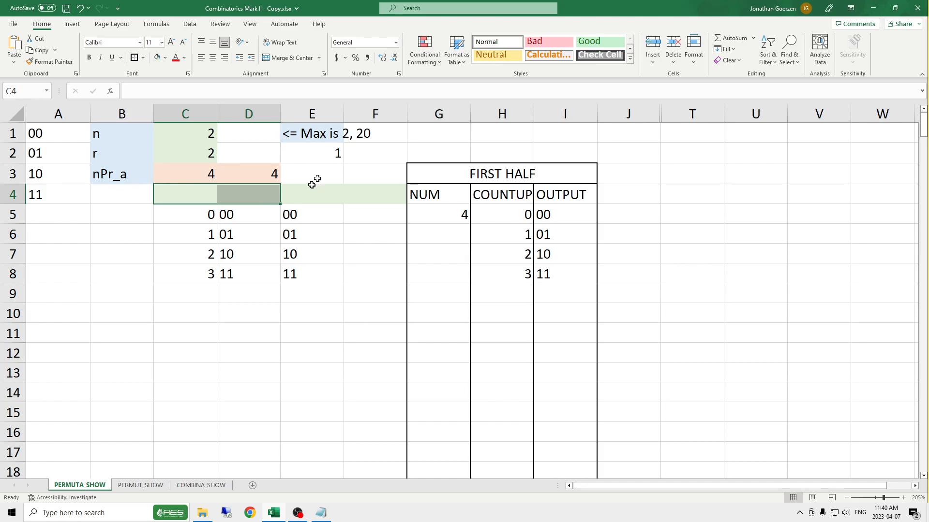
{"action": "left_click_drag", "start_coordinate": [312, 215], "coordinate": [332, 267]}
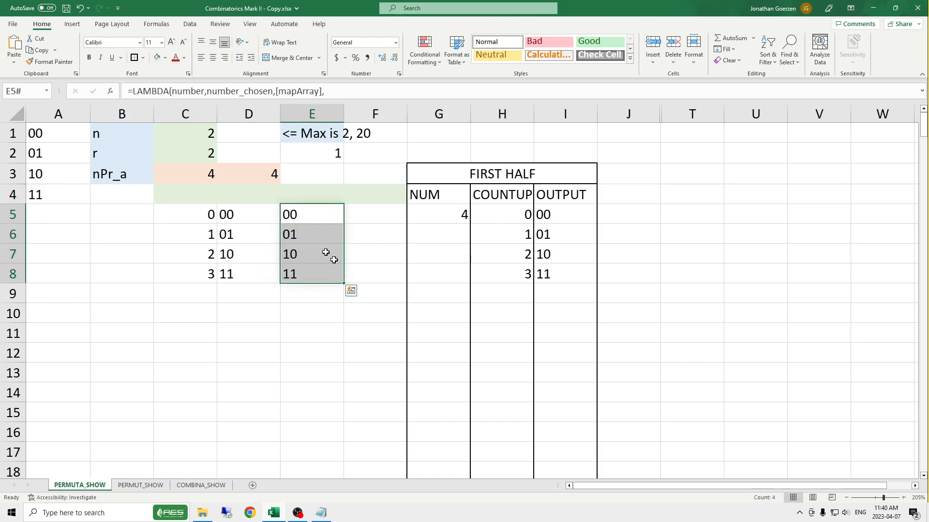
Set n in C1 to 4 and r in C2 to 1.
{"action": "left_click", "coordinate": [207, 134]}
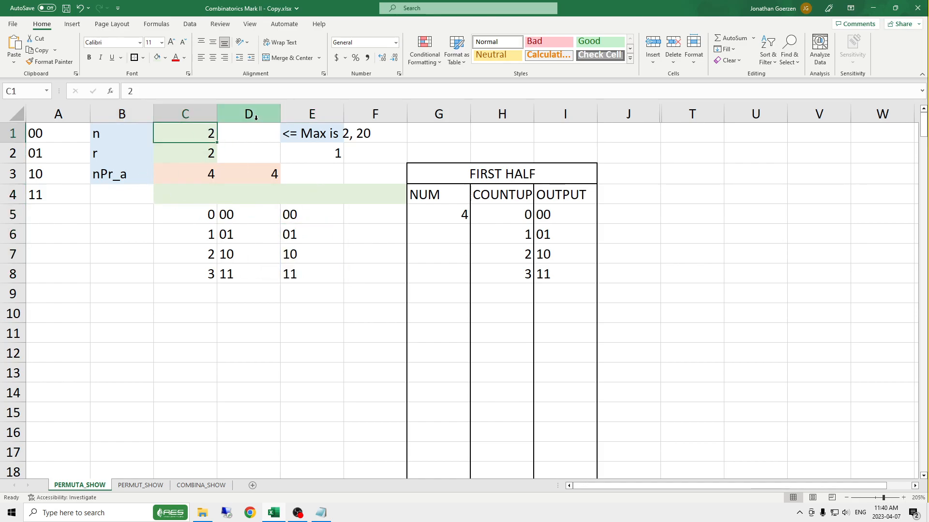
{"action": "type", "text": "4"}
{"action": "key", "text": "Return"}
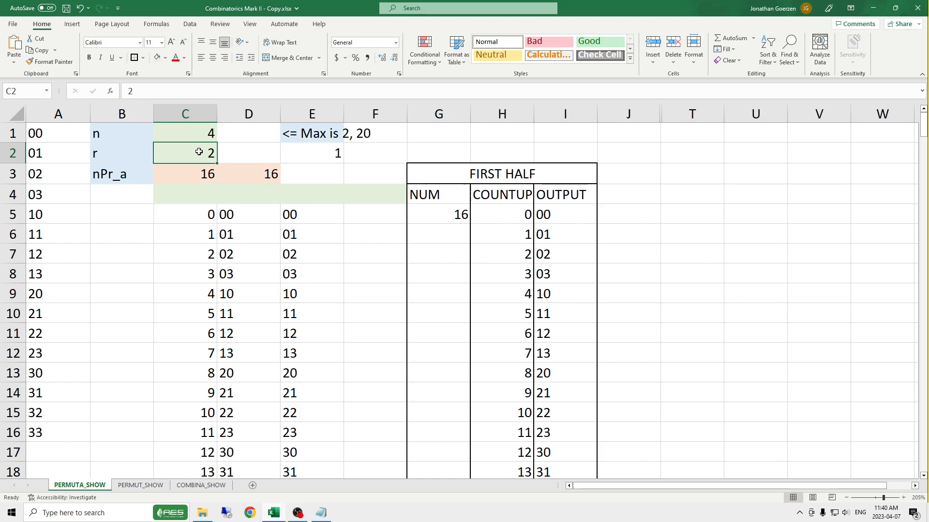
{"action": "type", "text": "1"}
{"action": "key", "text": "Return"}
Set n in C1 to 36 and look through the full list of generated permutations.
{"action": "key", "text": "Up"}
{"action": "key", "text": "Up"}
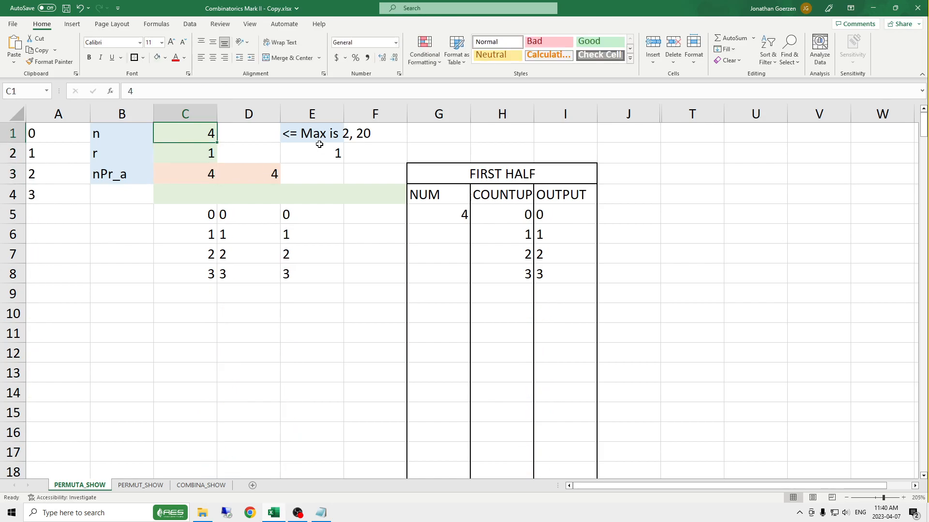
{"action": "type", "text": "36"}
{"action": "key", "text": "Return"}
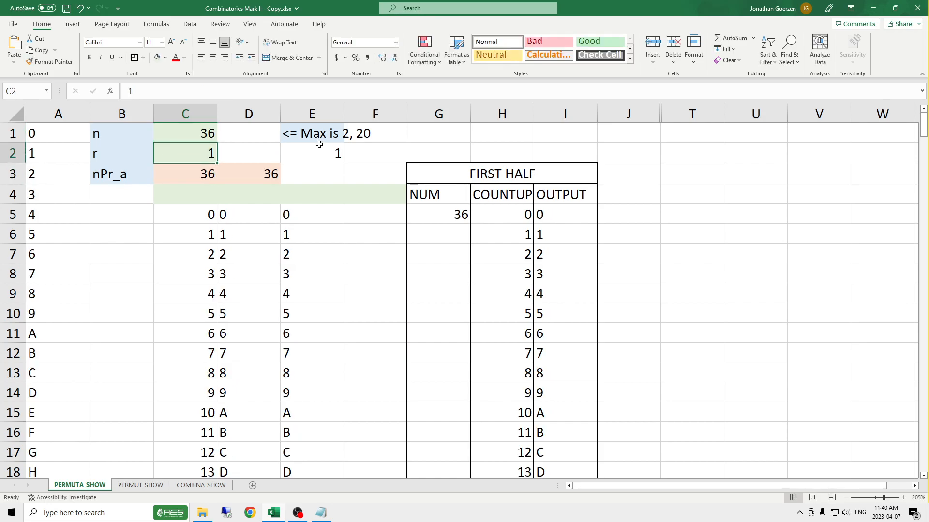
{"action": "scroll", "coordinate": [266, 390], "scroll_direction": "down", "scroll_amount": 13}
{"action": "scroll", "coordinate": [272, 246], "scroll_direction": "up", "scroll_amount": 2}
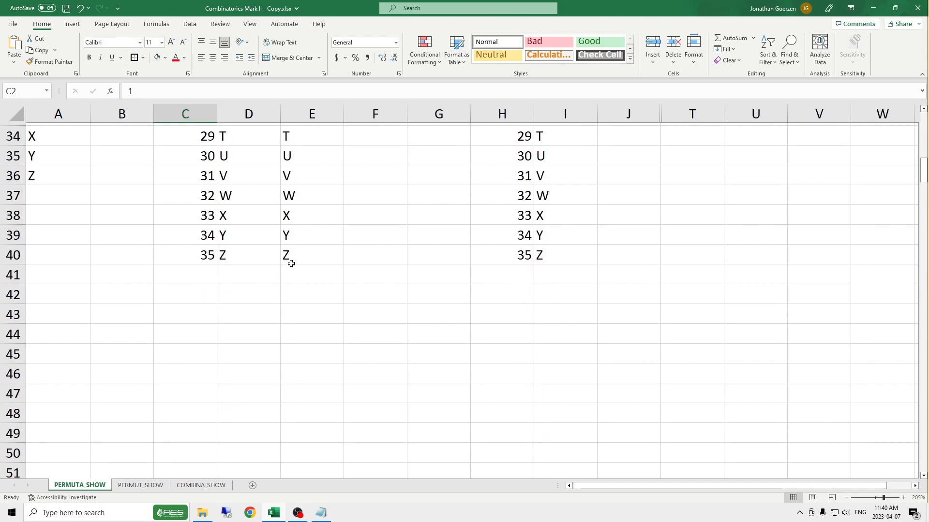
{"action": "scroll", "coordinate": [290, 263], "scroll_direction": "up", "scroll_amount": 11}
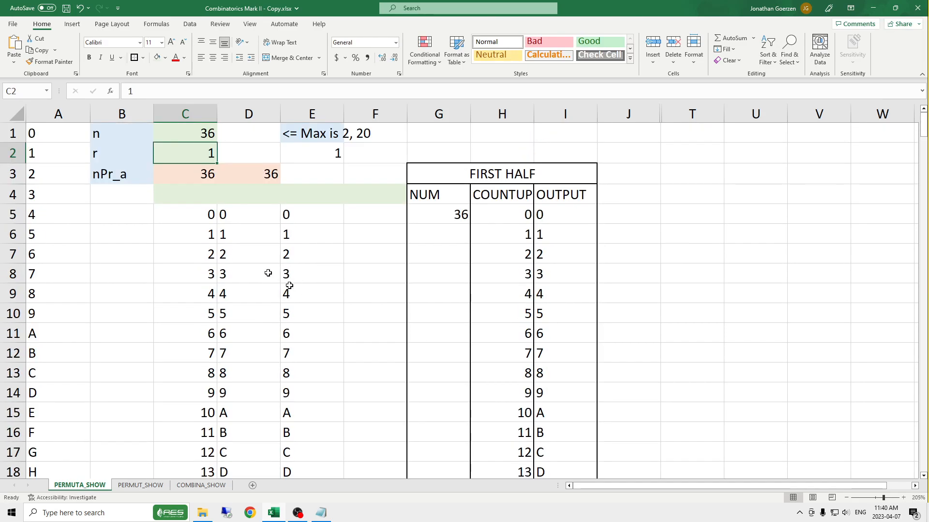
Try an n of 37 in C1 to test the limit of the BASE function.
{"action": "left_click", "coordinate": [199, 131]}
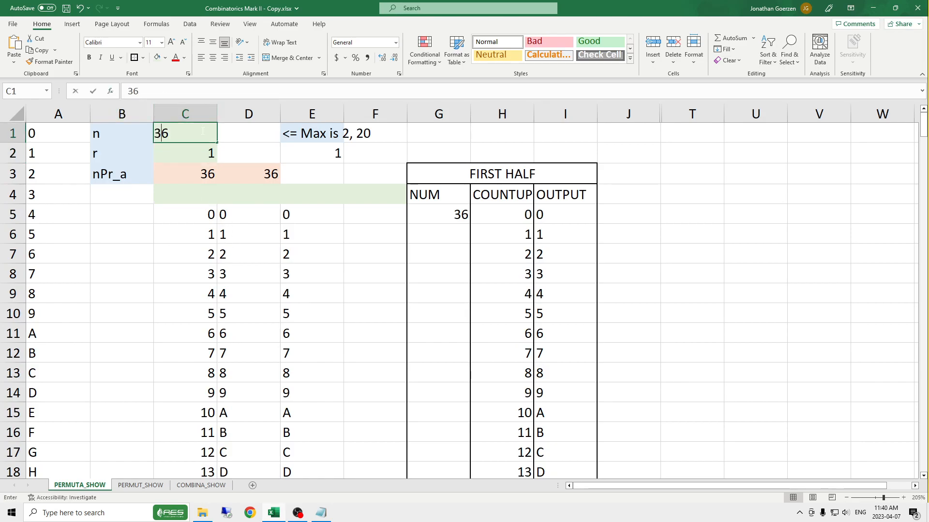
{"action": "type", "text": "37"}
{"action": "key", "text": "ctrl+Return"}
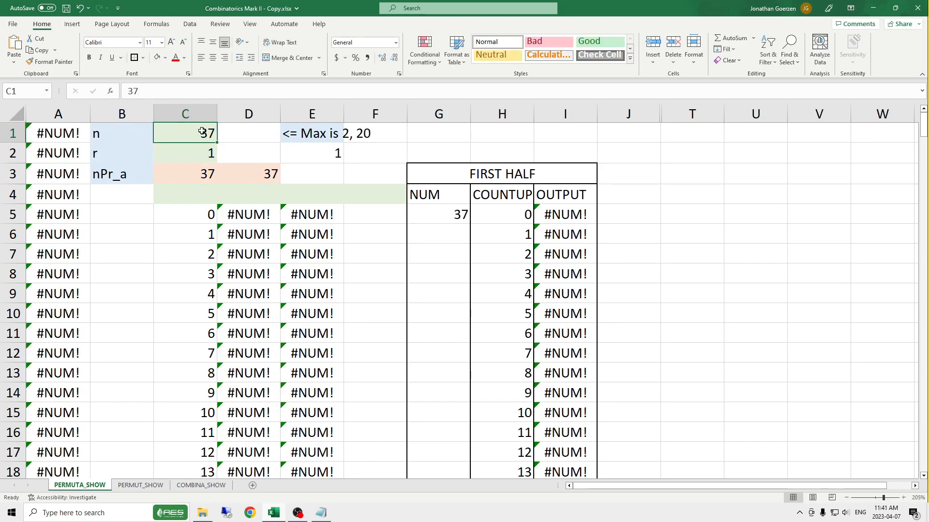
Set n in C1 to 4 and r in C2 to 2.
{"action": "type", "text": "4"}
{"action": "key", "text": "Return"}
{"action": "type", "text": "2"}
{"action": "key", "text": "Return"}
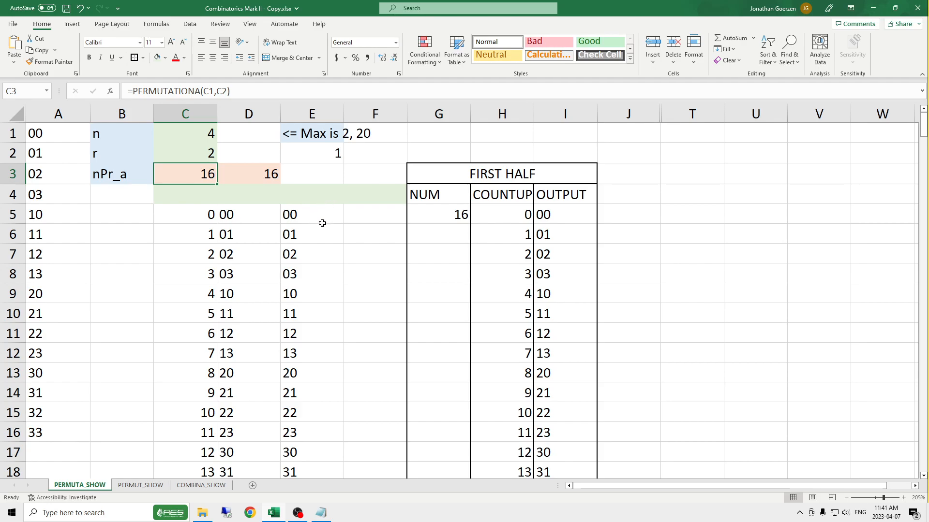
Check the empty letter row and the NUM column, and expand the view of the LAMBDA formula in E5.
{"action": "left_click", "coordinate": [175, 193]}
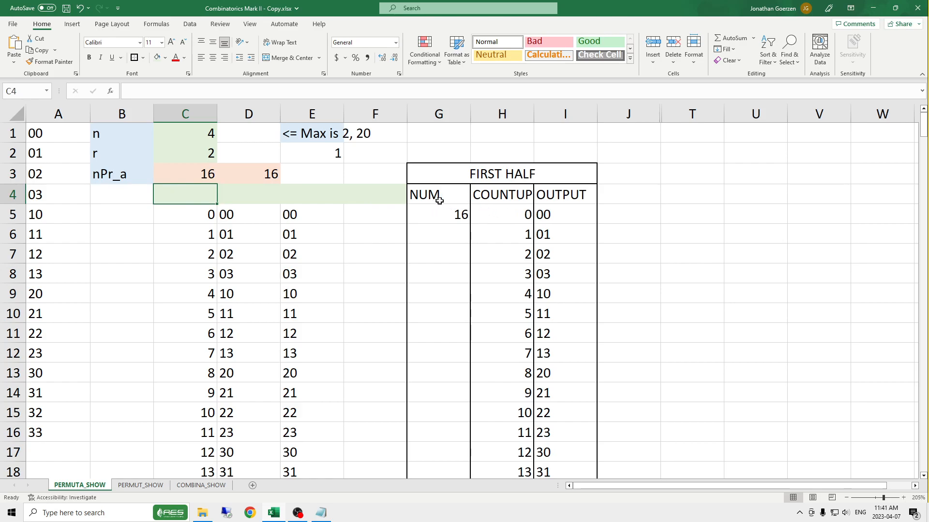
{"action": "left_click", "coordinate": [426, 214]}
{"action": "left_click", "coordinate": [430, 189]}
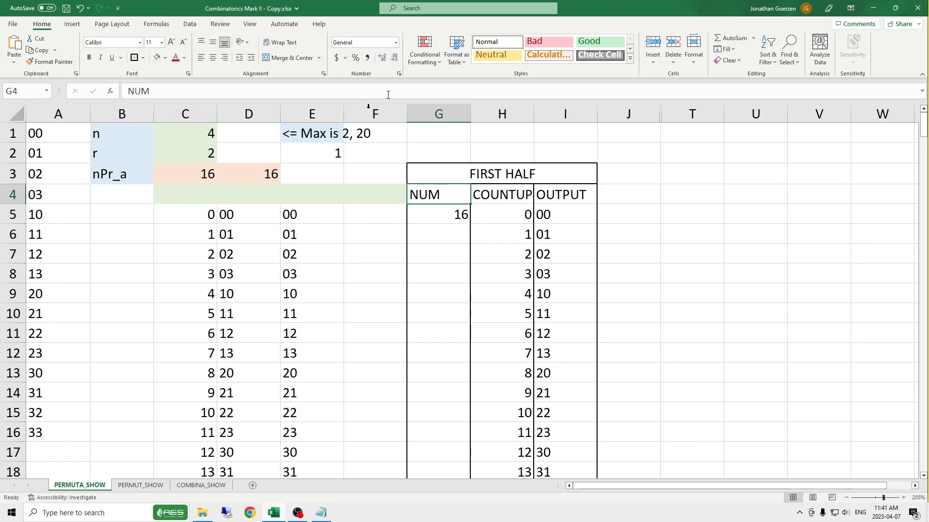
{"action": "left_click", "coordinate": [300, 213]}
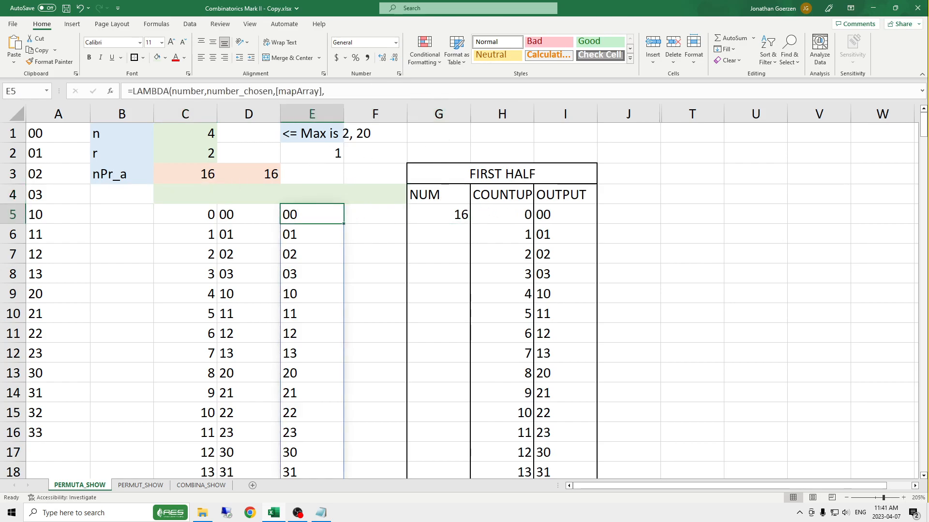
{"action": "left_click_drag", "start_coordinate": [444, 105], "coordinate": [441, 196]}
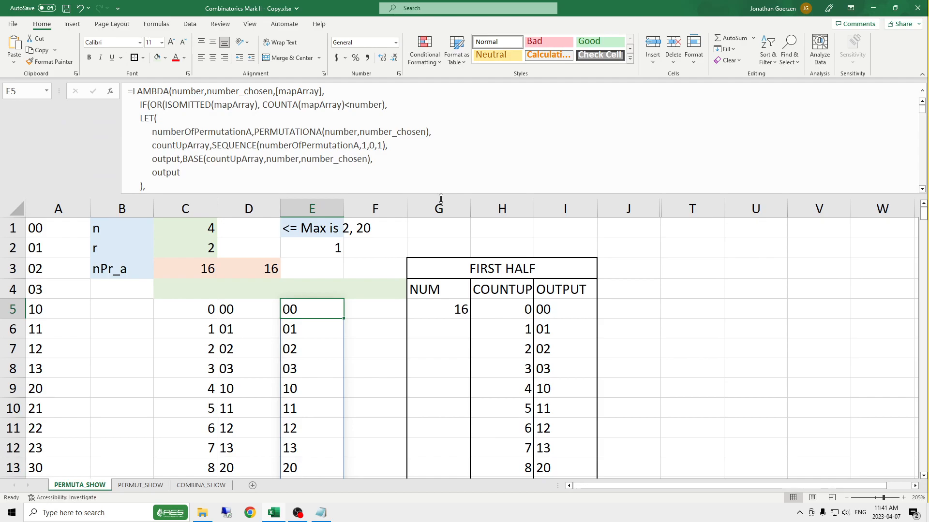
Examine the numberOfPermutationA definition in the LET formula under NUM in G5.
{"action": "left_click", "coordinate": [433, 290]}
{"action": "left_click", "coordinate": [450, 306]}
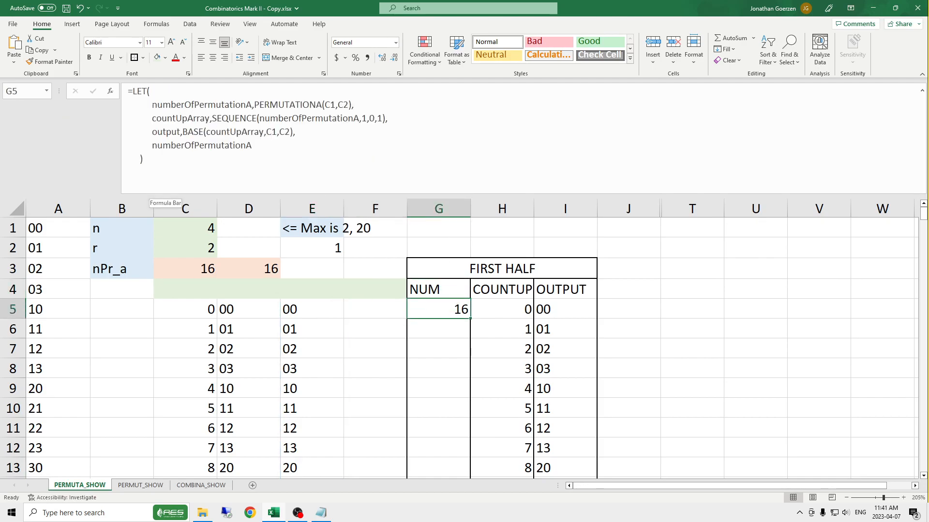
{"action": "left_click_drag", "start_coordinate": [152, 104], "coordinate": [257, 109]}
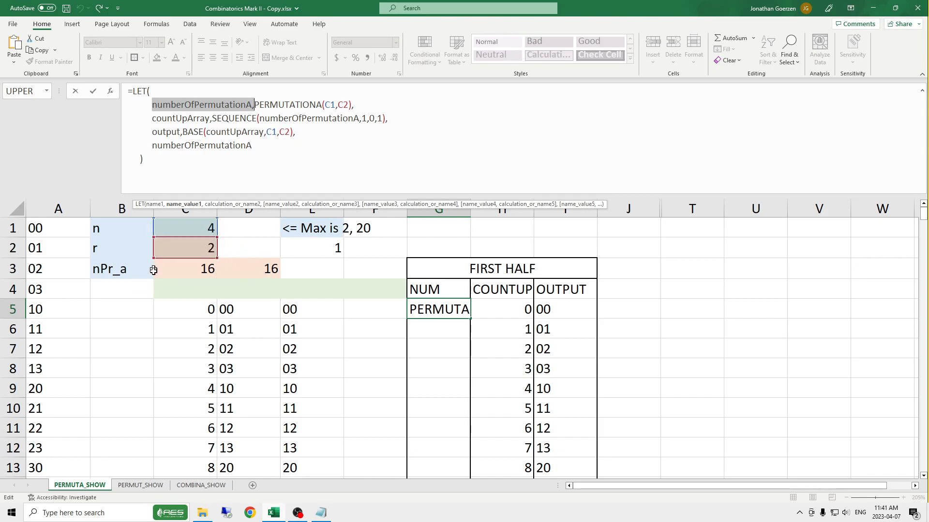
{"action": "key", "text": "Return"}
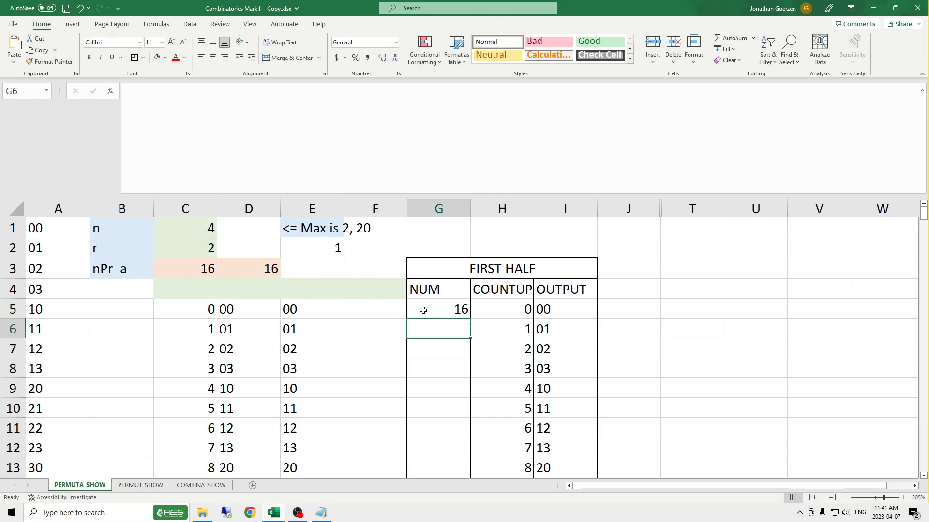
{"action": "left_click", "coordinate": [449, 312]}
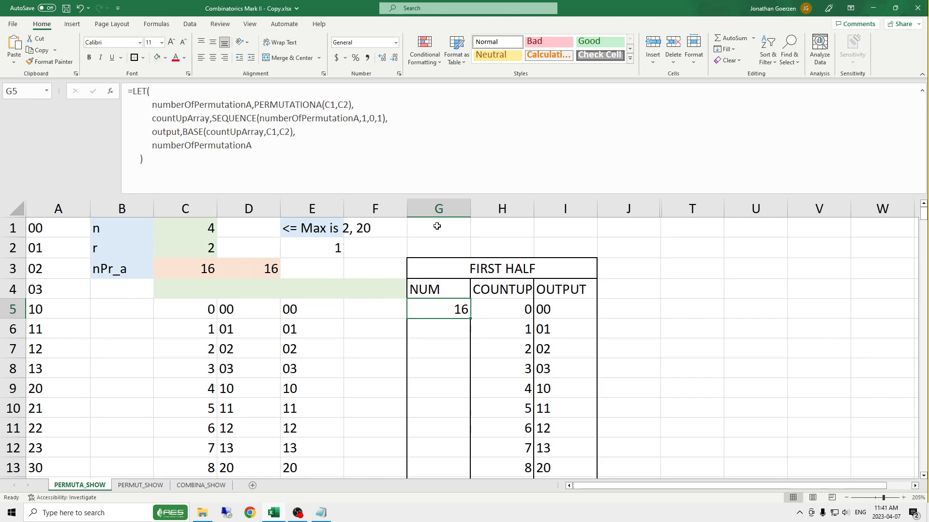
Examine the countUpArray SEQUENCE definition in H5 and the values it spills down the COUNTUP column.
{"action": "left_click", "coordinate": [492, 302]}
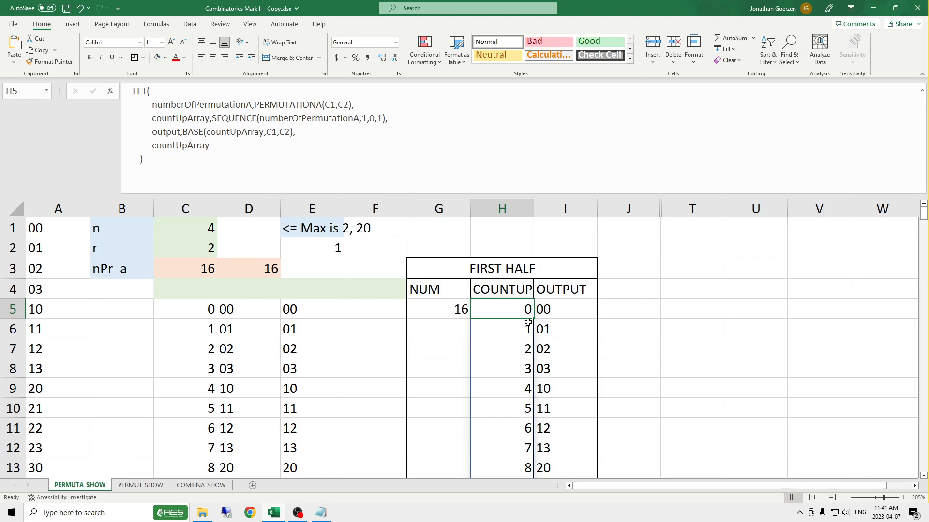
{"action": "scroll", "coordinate": [513, 314], "scroll_direction": "down", "scroll_amount": 4}
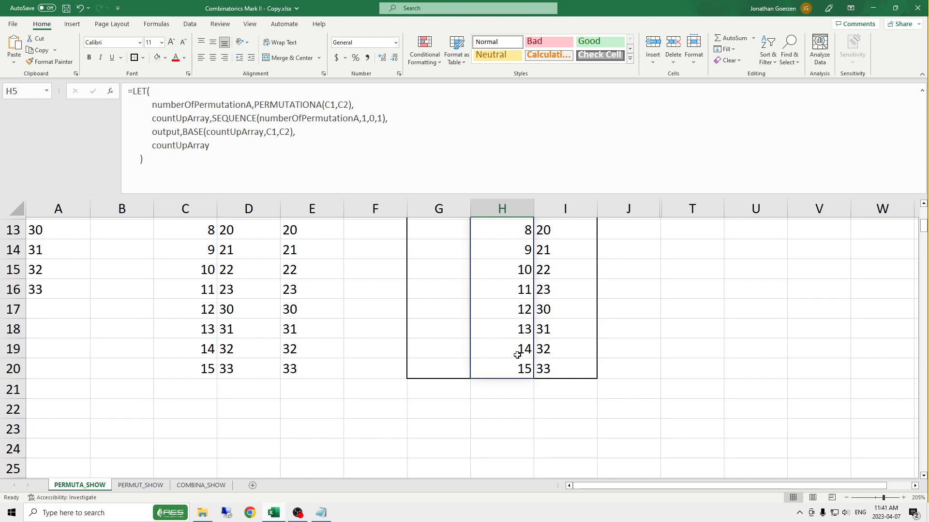
{"action": "scroll", "coordinate": [524, 354], "scroll_direction": "up", "scroll_amount": 4}
{"action": "scroll", "coordinate": [516, 293], "scroll_direction": "down", "scroll_amount": 1}
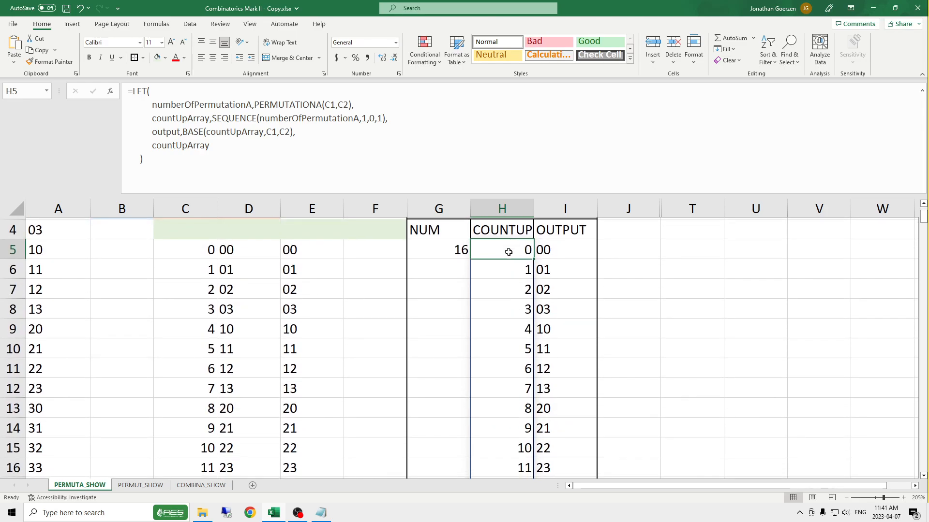
{"action": "scroll", "coordinate": [512, 271], "scroll_direction": "down", "scroll_amount": 3}
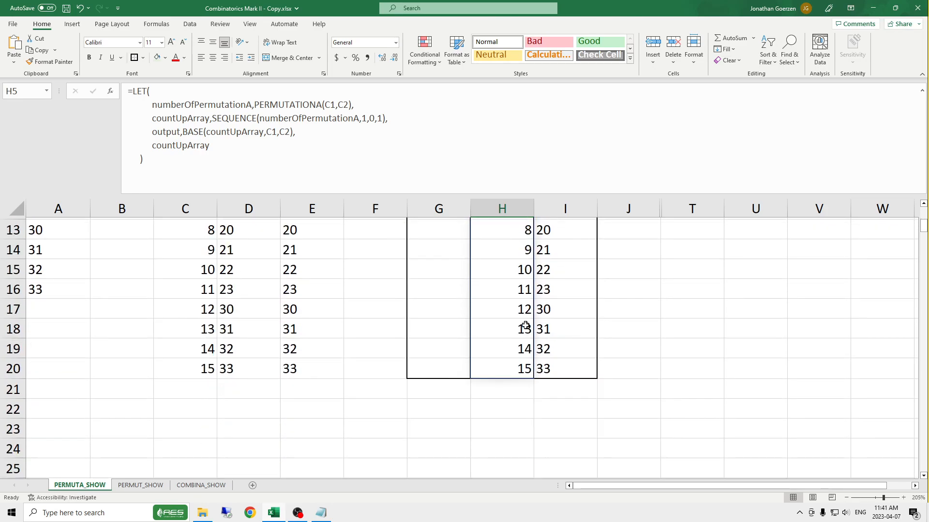
{"action": "scroll", "coordinate": [508, 349], "scroll_direction": "up", "scroll_amount": 1}
{"action": "scroll", "coordinate": [512, 361], "scroll_direction": "down", "scroll_amount": 1}
{"action": "scroll", "coordinate": [509, 363], "scroll_direction": "up", "scroll_amount": 2}
{"action": "scroll", "coordinate": [509, 363], "scroll_direction": "up", "scroll_amount": 2}
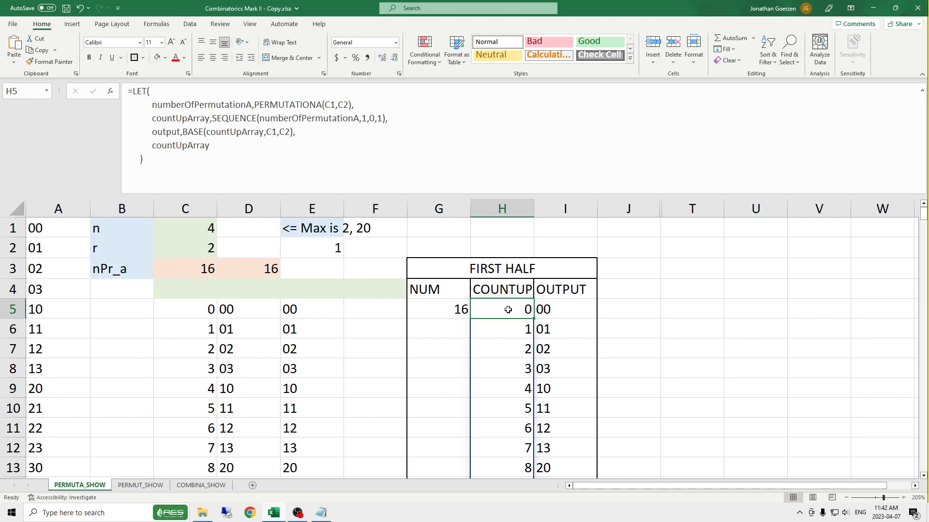
Examine the number, radix and minimum-length arguments of BASE in I5's formula and compare them with the OUTPUT column.
{"action": "left_click", "coordinate": [570, 312]}
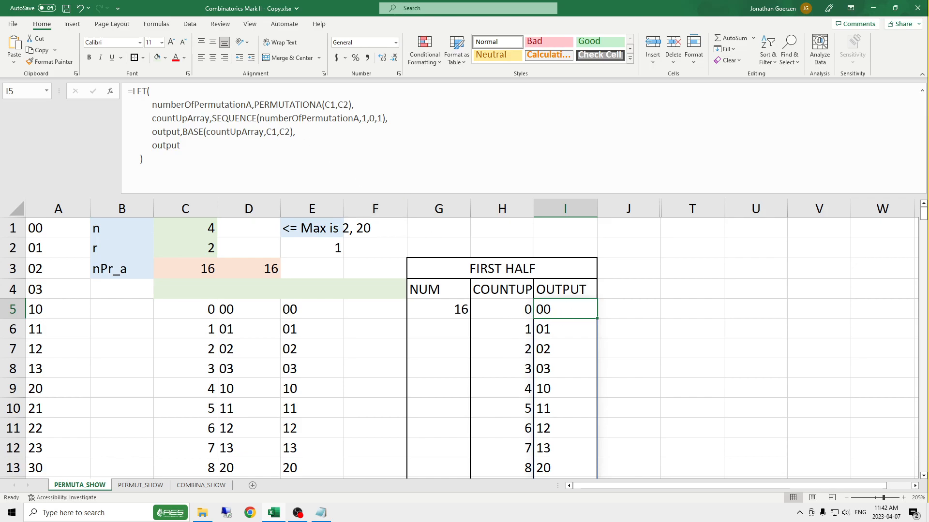
{"action": "left_click", "coordinate": [247, 132]}
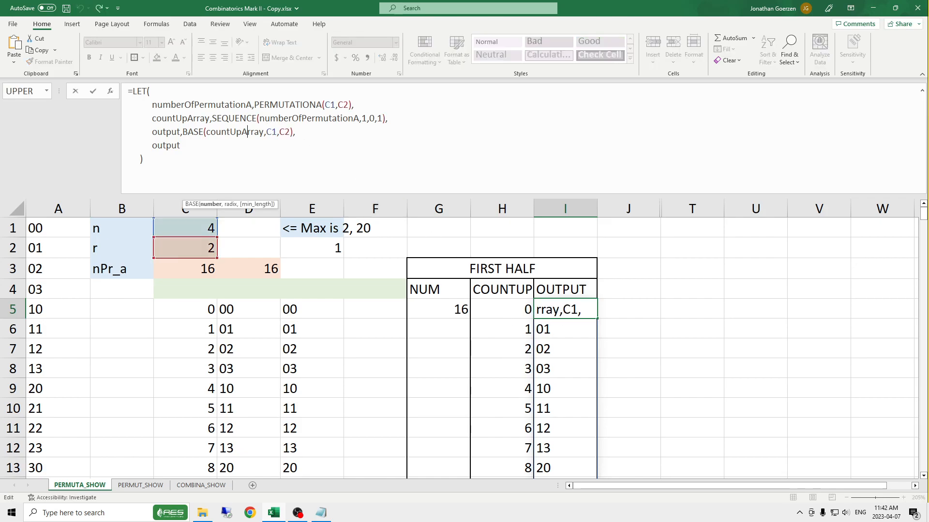
{"action": "left_click", "coordinate": [272, 132]}
{"action": "left_click", "coordinate": [285, 132]}
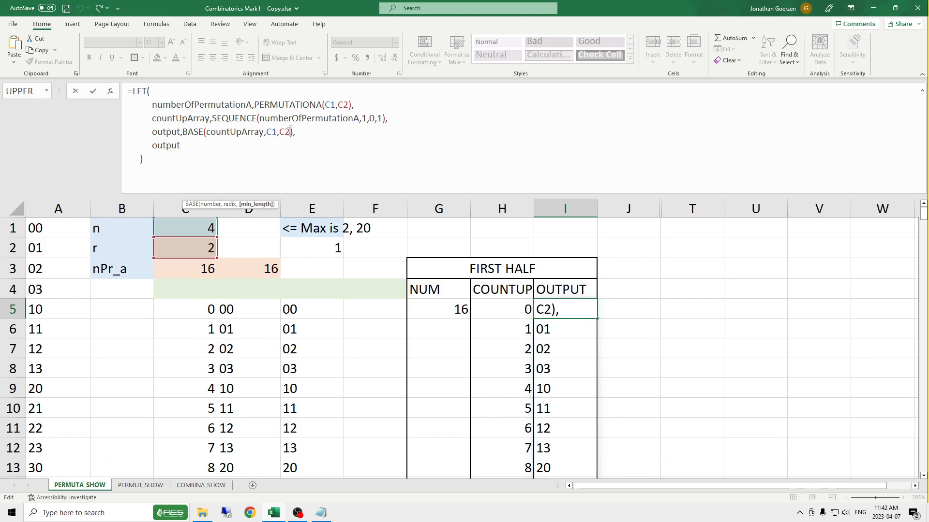
{"action": "scroll", "coordinate": [528, 334], "scroll_direction": "down", "scroll_amount": 1}
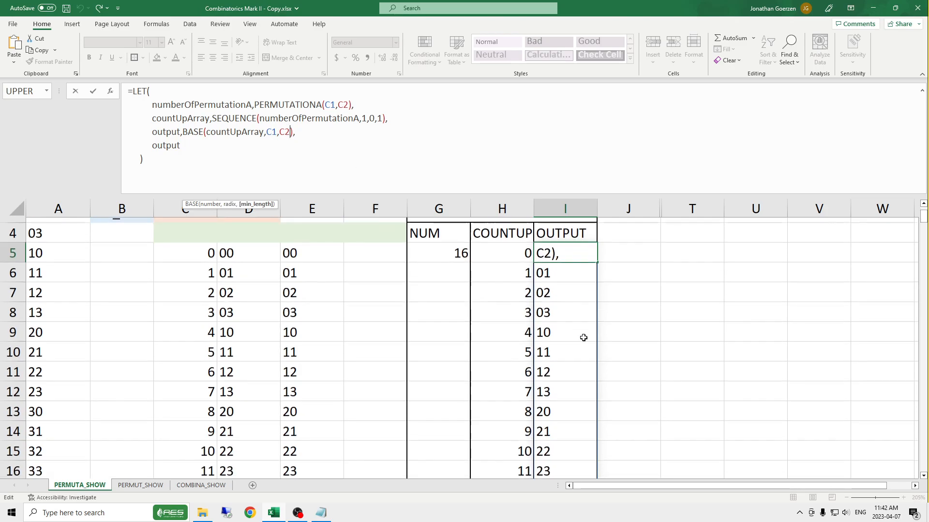
{"action": "scroll", "coordinate": [535, 304], "scroll_direction": "up", "scroll_amount": 1}
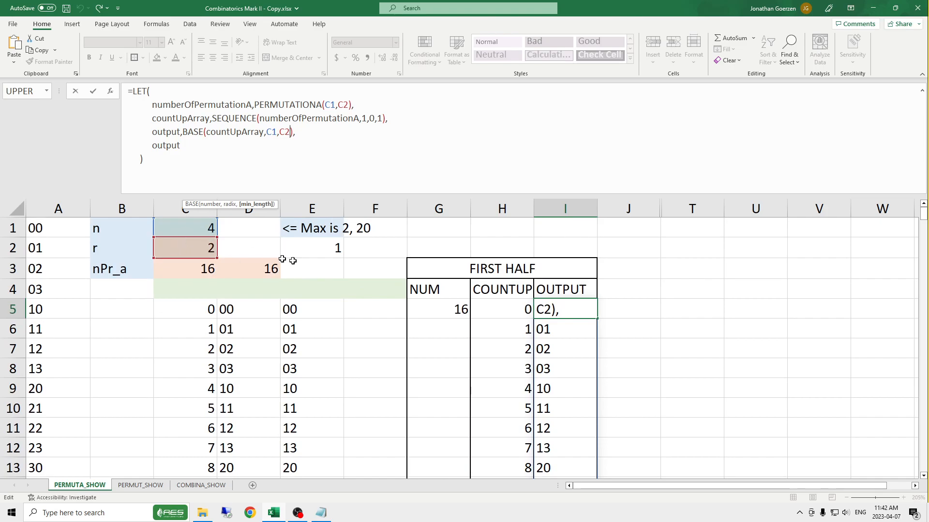
Remove the C2 minimum-length argument from BASE in I5's formula and check the effect on the OUTPUT column.
{"action": "key", "text": "BackSpace"}
{"action": "key", "text": "BackSpace"}
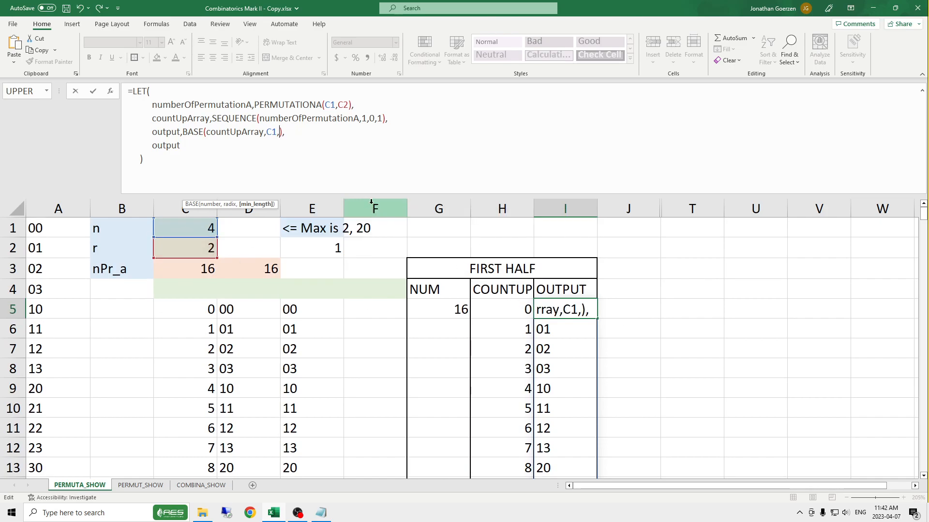
{"action": "type", "text": "0"}
{"action": "key", "text": "BackSpace"}
{"action": "key", "text": "BackSpace"}
{"action": "key", "text": "BackSpace"}
{"action": "type", "text": "1"}
{"action": "key", "text": "Return"}
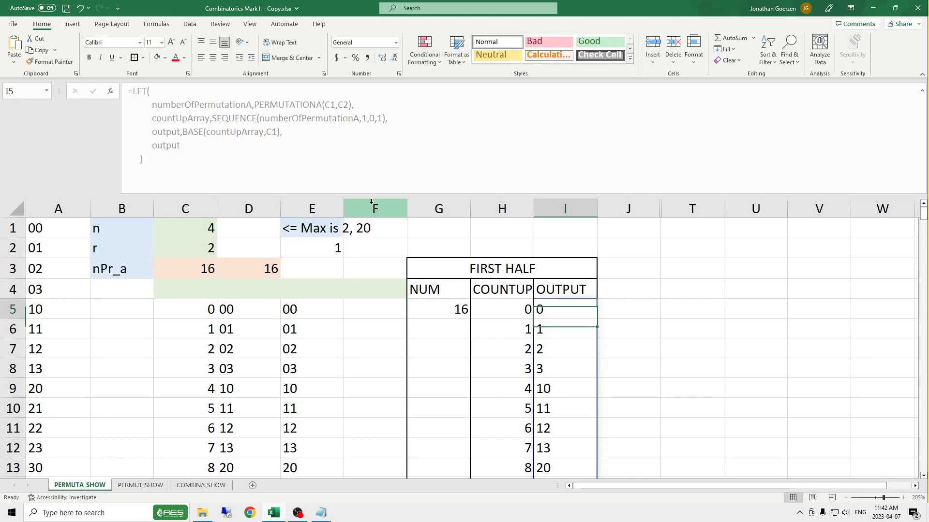
{"action": "scroll", "coordinate": [592, 403], "scroll_direction": "down", "scroll_amount": 5}
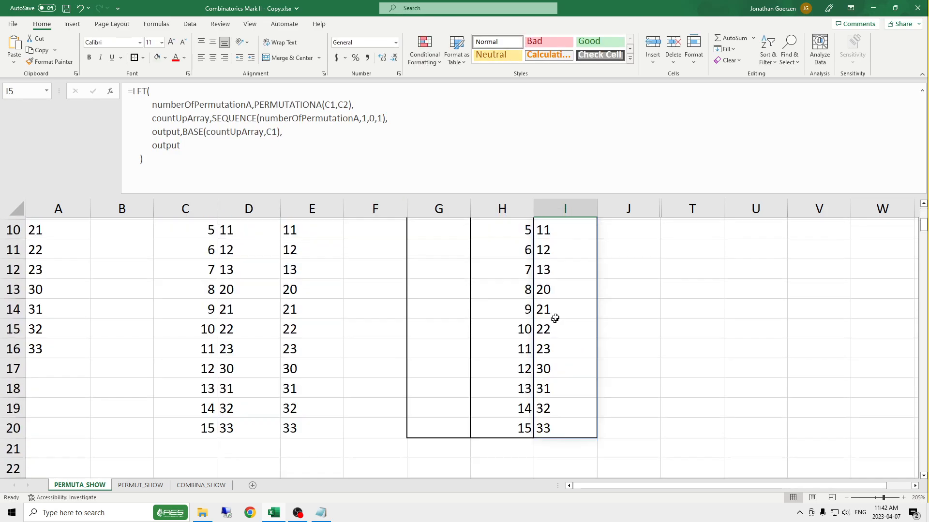
{"action": "scroll", "coordinate": [550, 317], "scroll_direction": "up", "scroll_amount": 5}
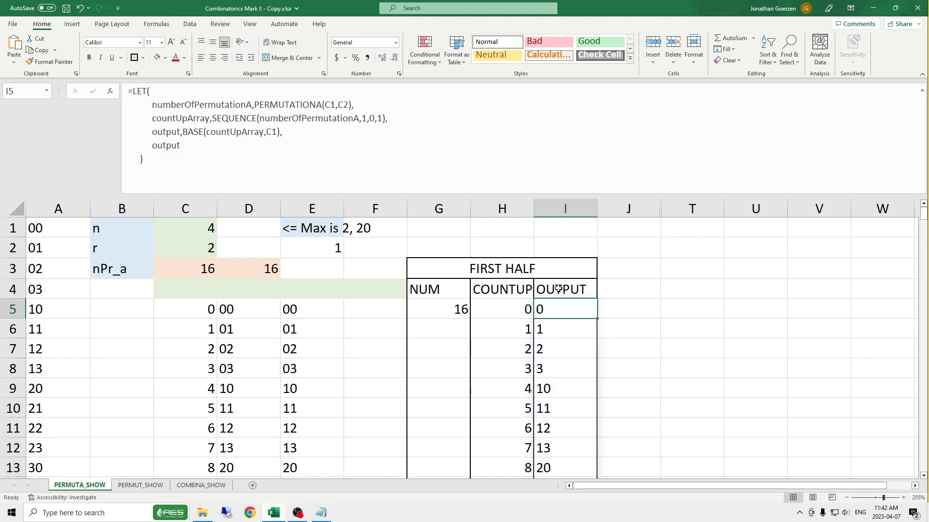
Restore C2 as the minimum-length argument of BASE in I5's formula and review the OUTPUT column.
{"action": "left_click", "coordinate": [277, 132]}
{"action": "type", "text": ", C"}
{"action": "type", "text": "2"}
{"action": "key", "text": "Return"}
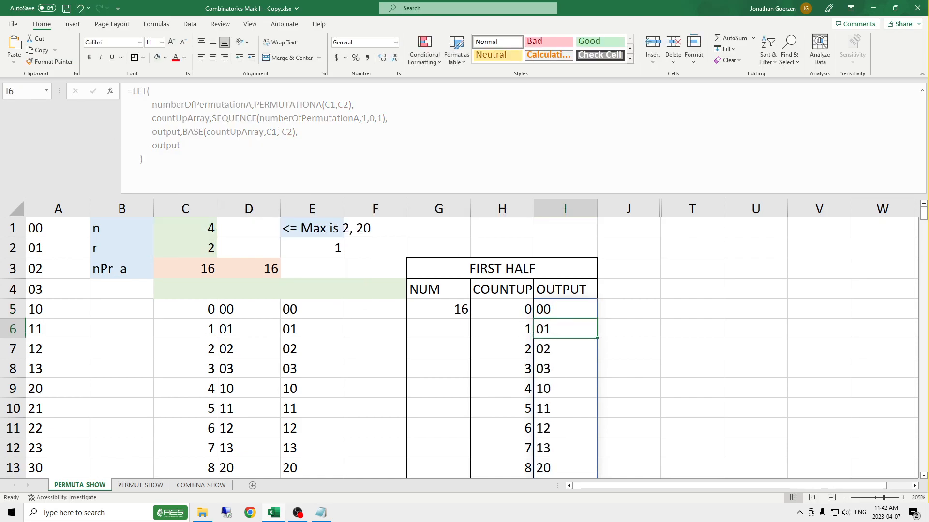
{"action": "scroll", "coordinate": [580, 312], "scroll_direction": "down", "scroll_amount": 3}
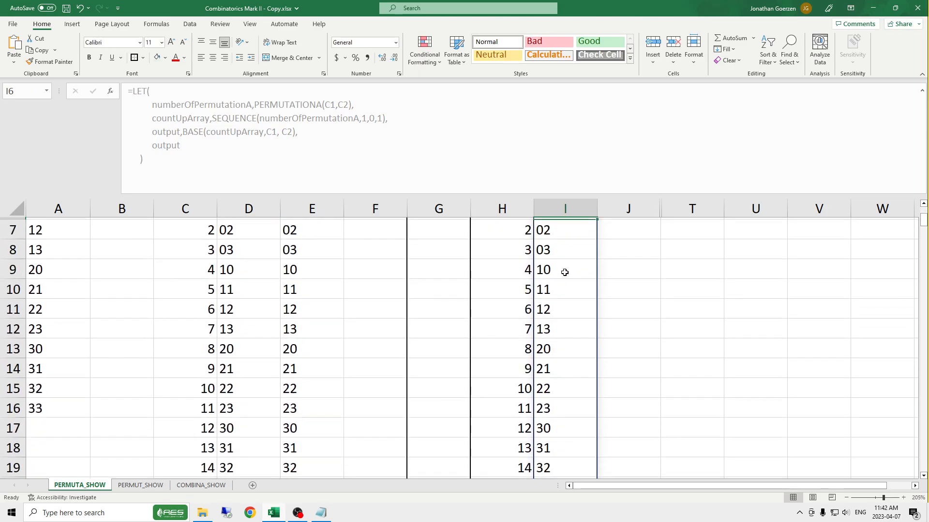
{"action": "left_click_drag", "start_coordinate": [545, 445], "coordinate": [555, 295]}
{"action": "scroll", "coordinate": [141, 243], "scroll_direction": "up", "scroll_amount": 1}
Set n in C1 to 2.
{"action": "left_click", "coordinate": [207, 227]}
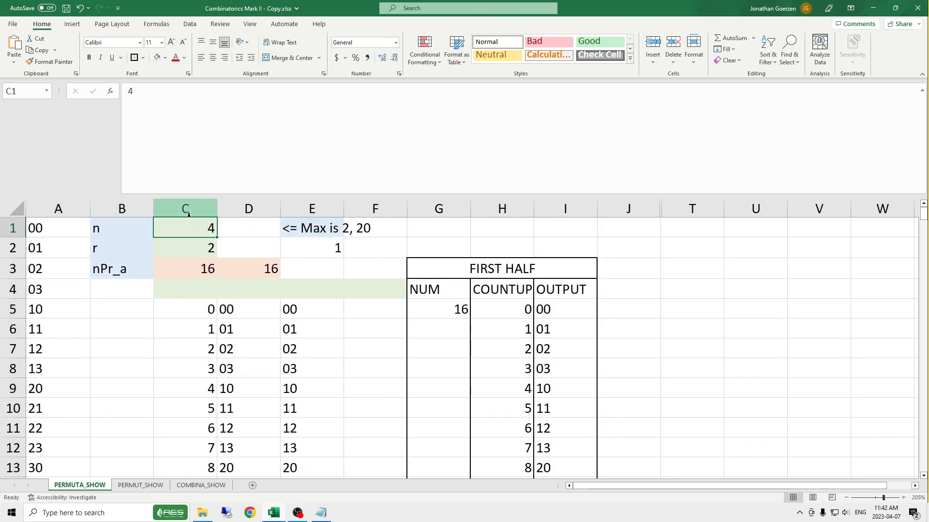
{"action": "type", "text": "2"}
{"action": "key", "text": "Return"}
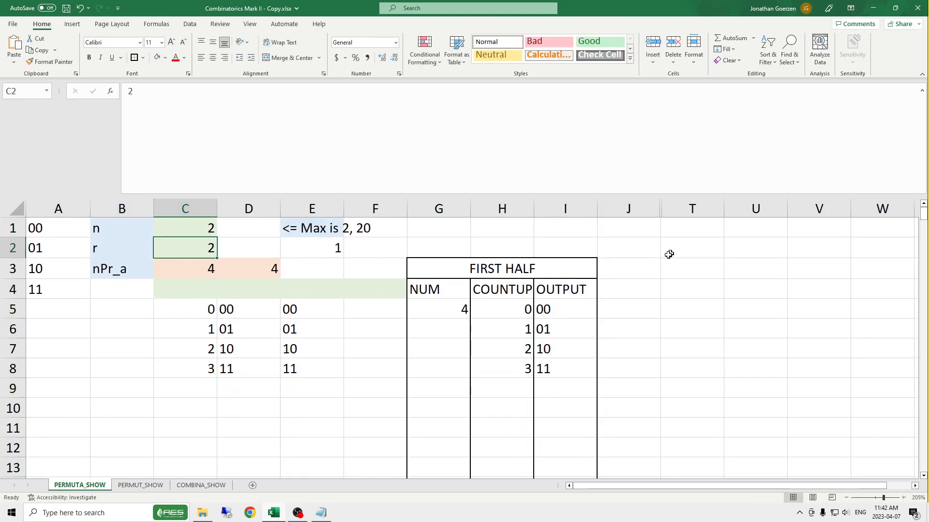
Unhide the columns between J and T, and hide the FIRST HALF columns G to I.
{"action": "left_click_drag", "start_coordinate": [641, 203], "coordinate": [693, 206]}
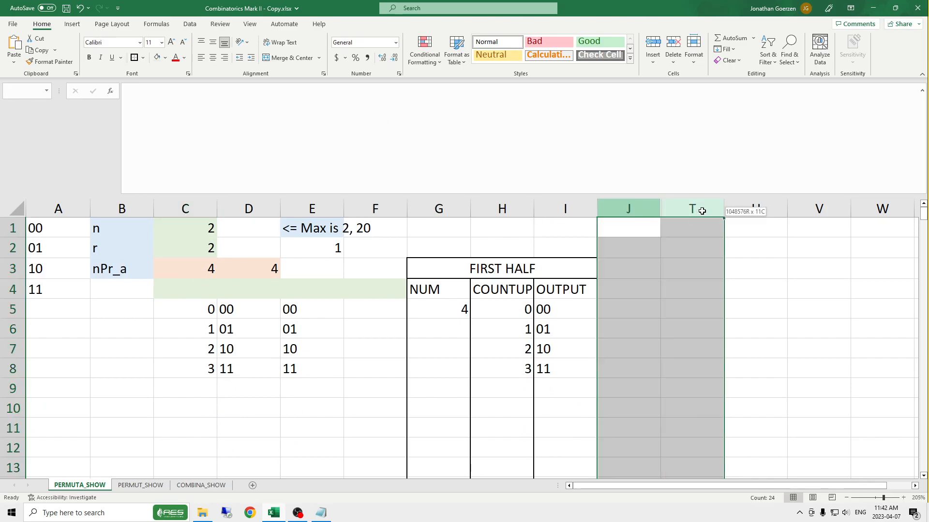
{"action": "right_click", "coordinate": [693, 207]}
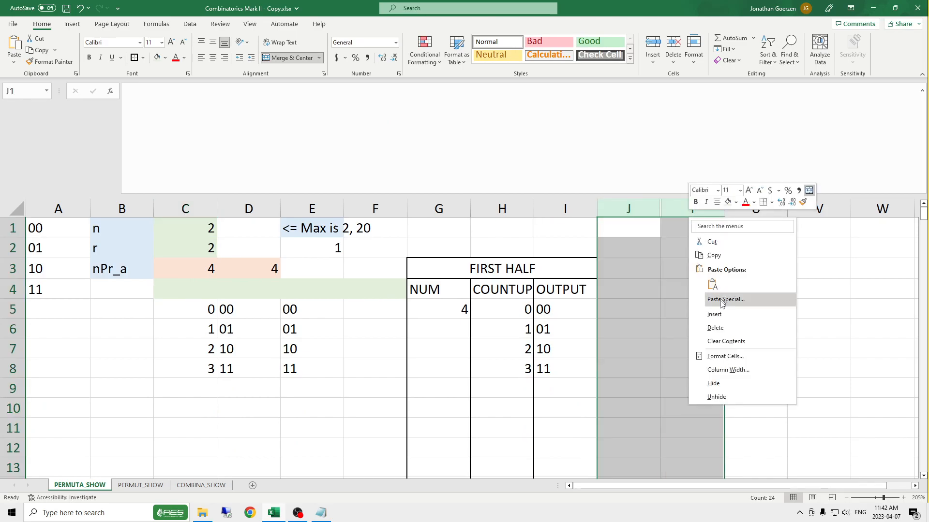
{"action": "left_click", "coordinate": [728, 395]}
{"action": "left_click_drag", "start_coordinate": [565, 209], "coordinate": [453, 209]}
{"action": "right_click", "coordinate": [453, 209]}
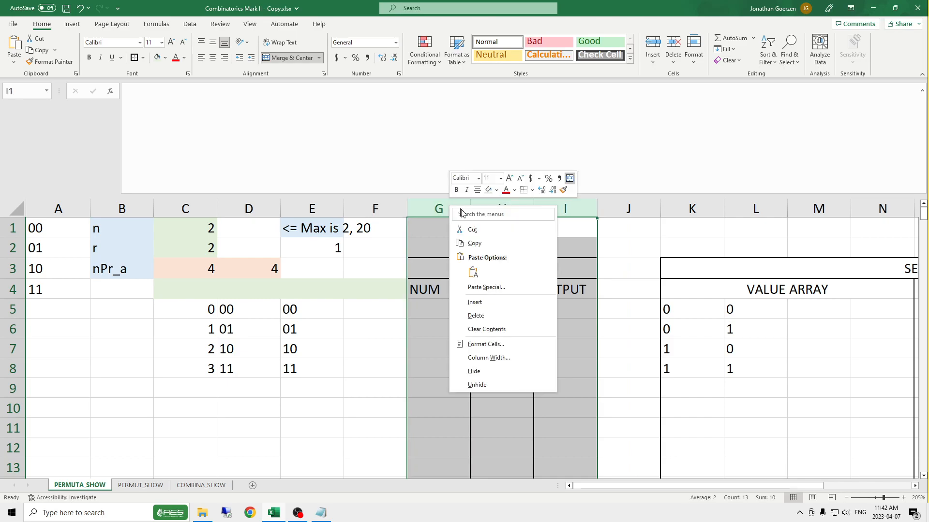
{"action": "left_click", "coordinate": [466, 371]}
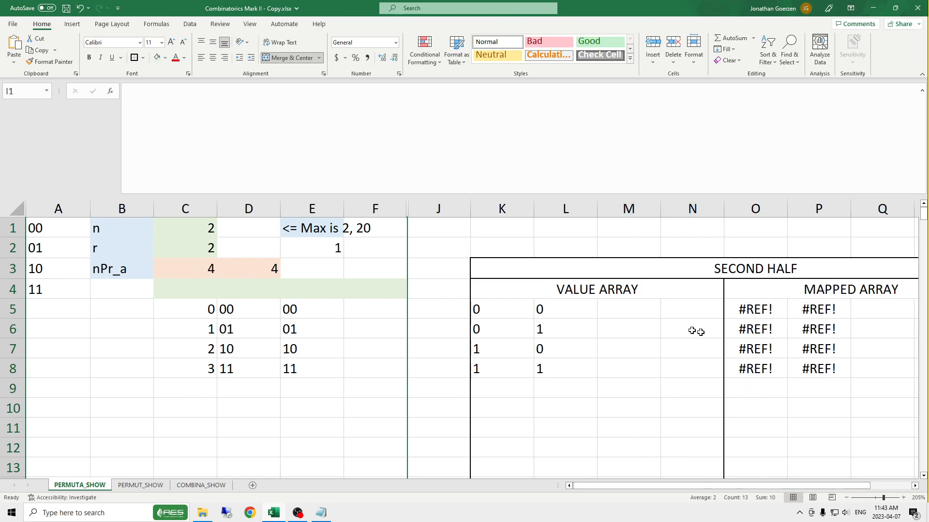
Fill the empty letter row from C4 with the formula =HSTACK("A", "B", "C", "D").
{"action": "left_click", "coordinate": [190, 288]}
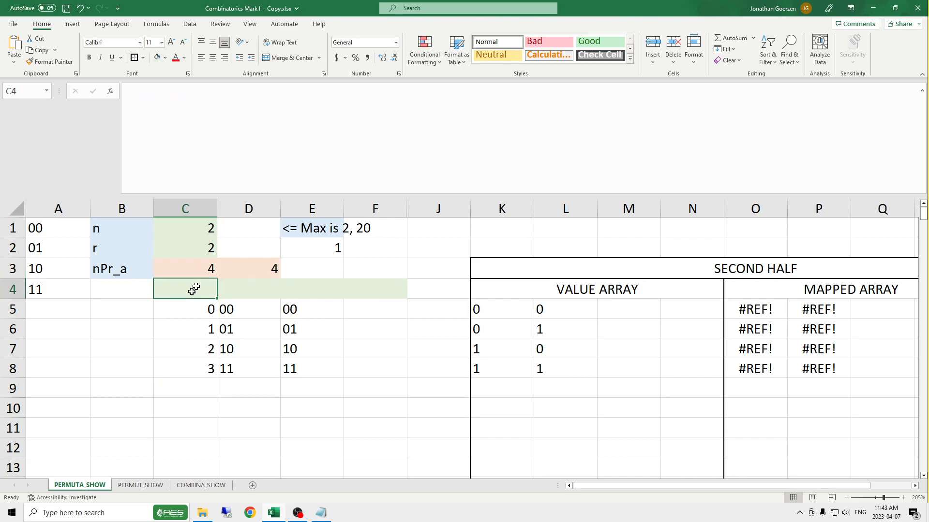
{"action": "left_click", "coordinate": [128, 91]}
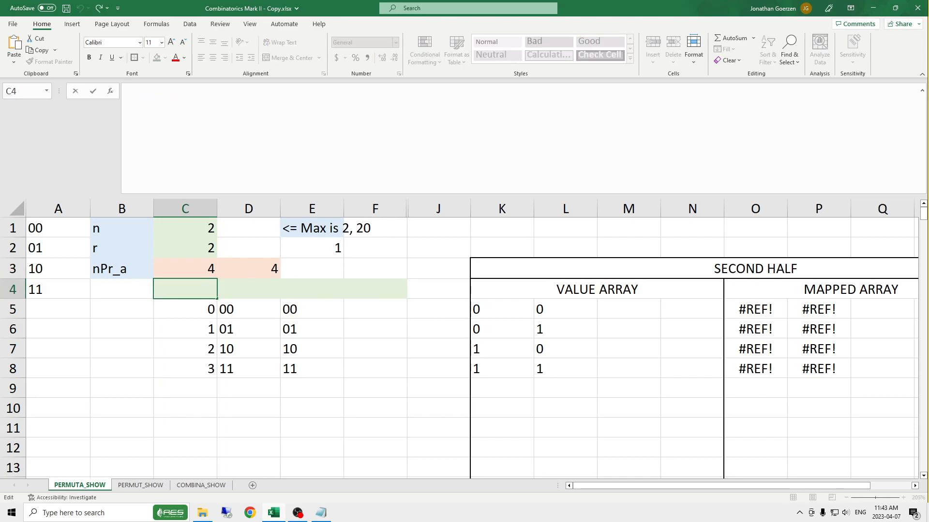
{"action": "type", "text": "HSTA"}
{"action": "key", "text": "BackSpace"}
{"action": "key", "text": "BackSpace"}
{"action": "key", "text": "BackSpace"}
{"action": "key", "text": "BackSpace"}
{"action": "type", "text": "=H"}
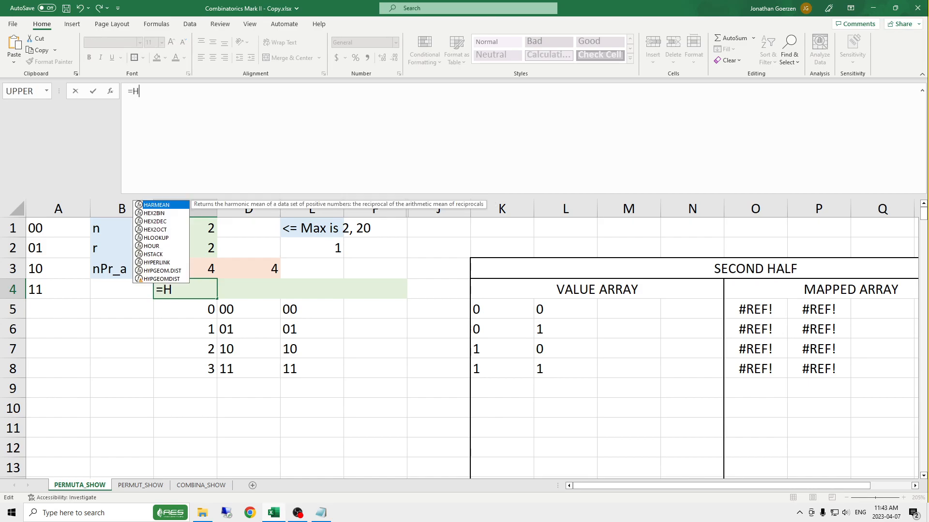
{"action": "type", "text": "STACK("}
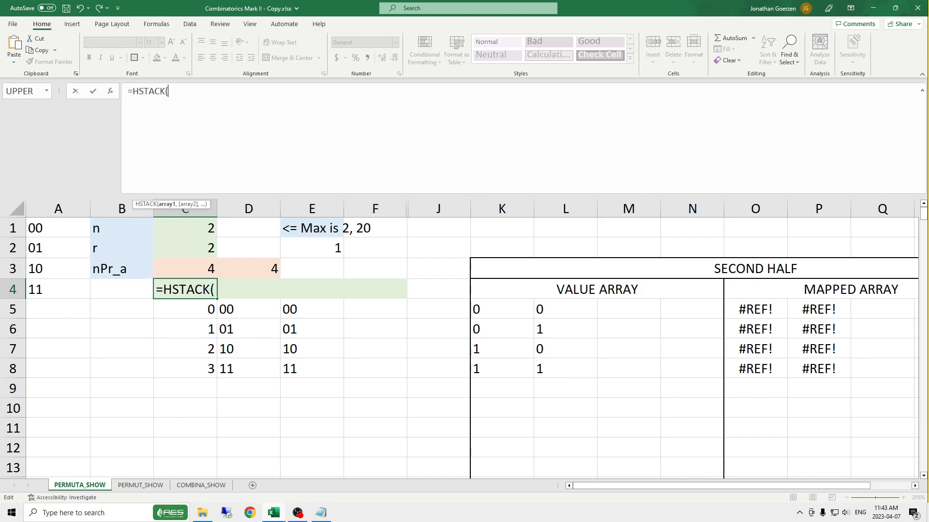
{"action": "type", "text": "\"A\", \"B\", \"C\", \"D\""}
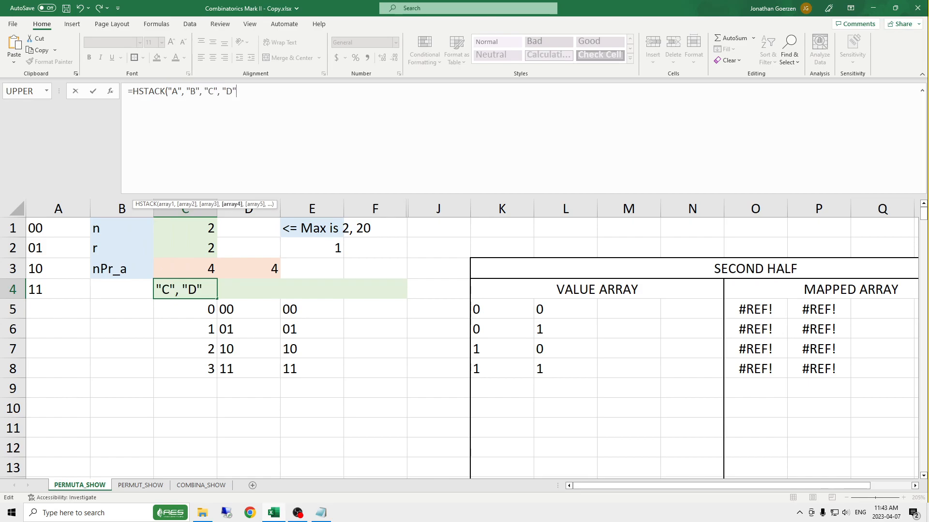
{"action": "type", "text": ")"}
{"action": "key", "text": "Return"}
{"action": "key", "text": "Up"}
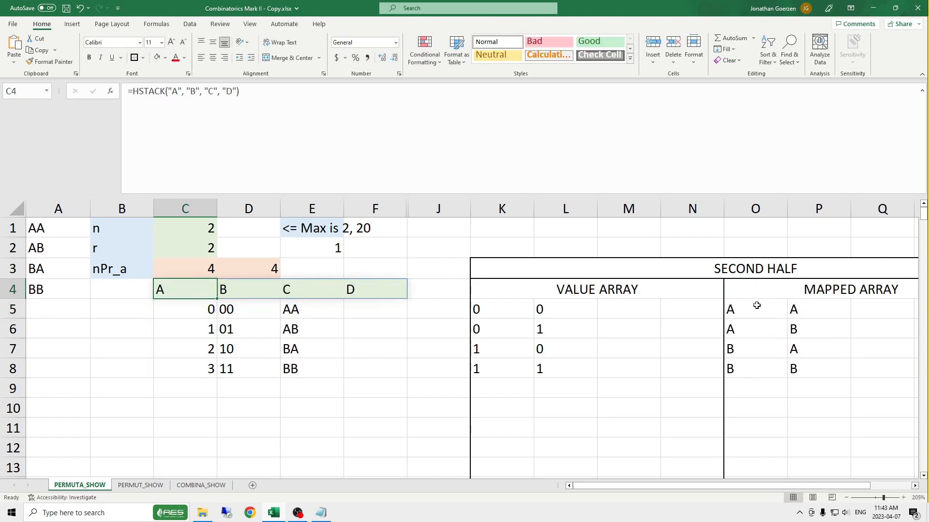
Compare the VALUE ARRAY formula in K5 with the second LET block of the LAMBDA formula in E5.
{"action": "left_click", "coordinate": [188, 228]}
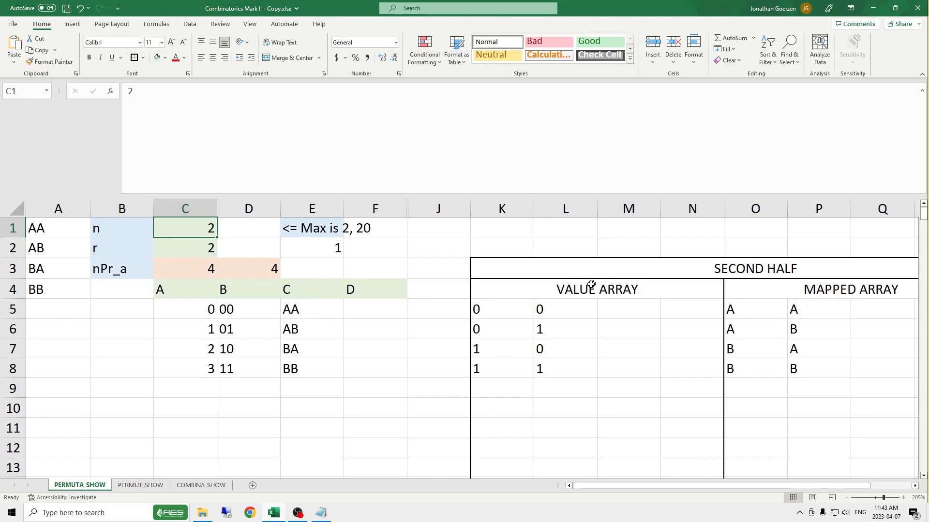
{"action": "left_click", "coordinate": [513, 307]}
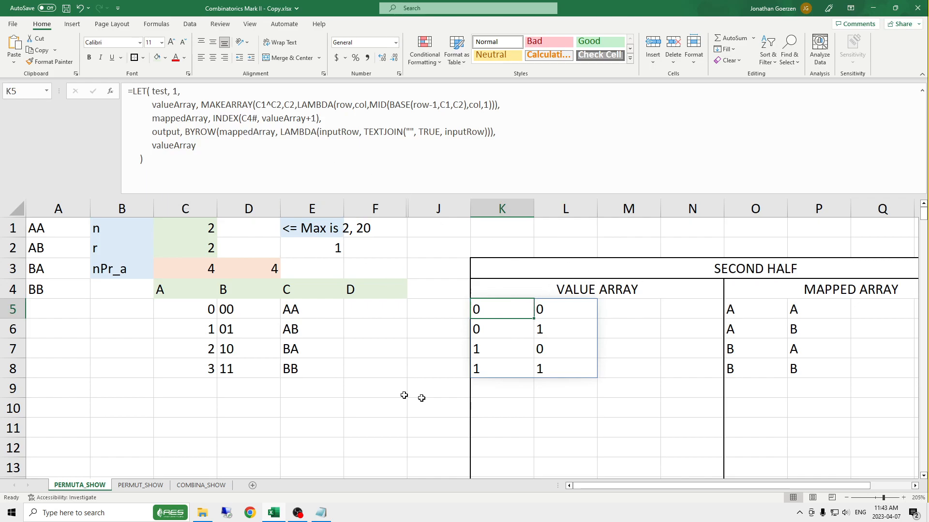
{"action": "left_click", "coordinate": [299, 309]}
{"action": "scroll", "coordinate": [247, 189], "scroll_direction": "down", "scroll_amount": 5}
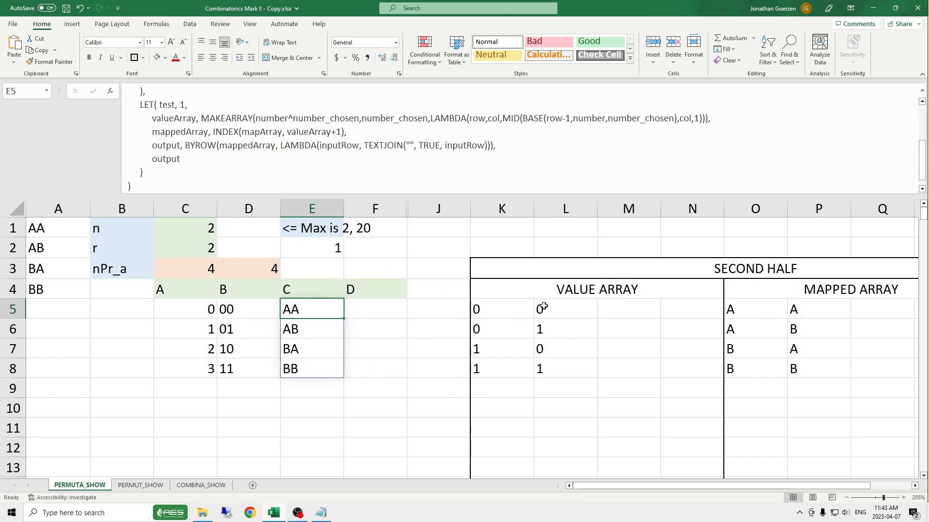
Examine the rows and columns arguments of MAKEARRAY and the BASE part inside MID in K5's valueArray definition.
{"action": "left_click", "coordinate": [494, 309]}
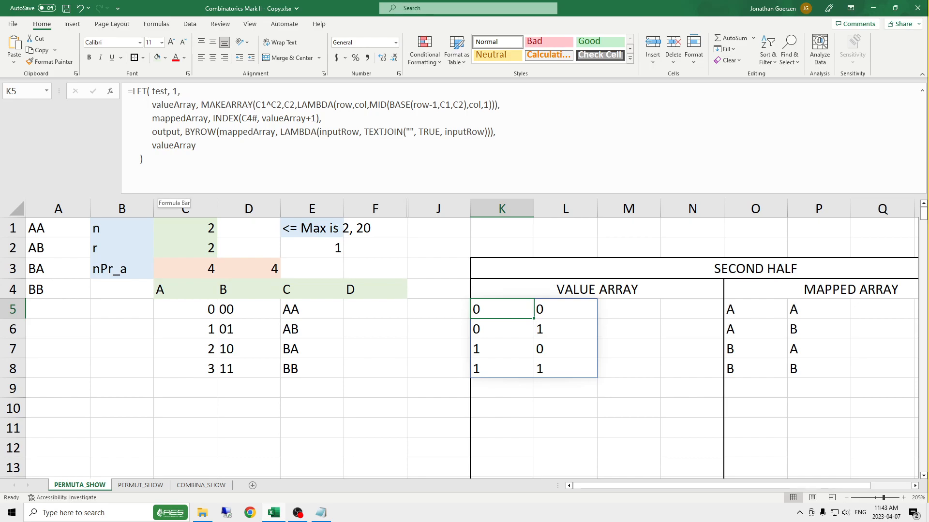
{"action": "left_click", "coordinate": [260, 105]}
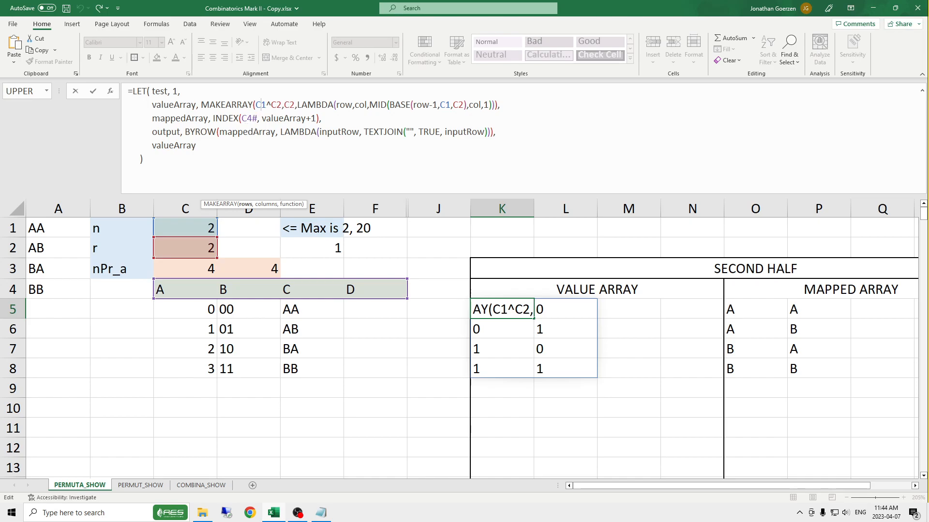
{"action": "left_click", "coordinate": [286, 105]}
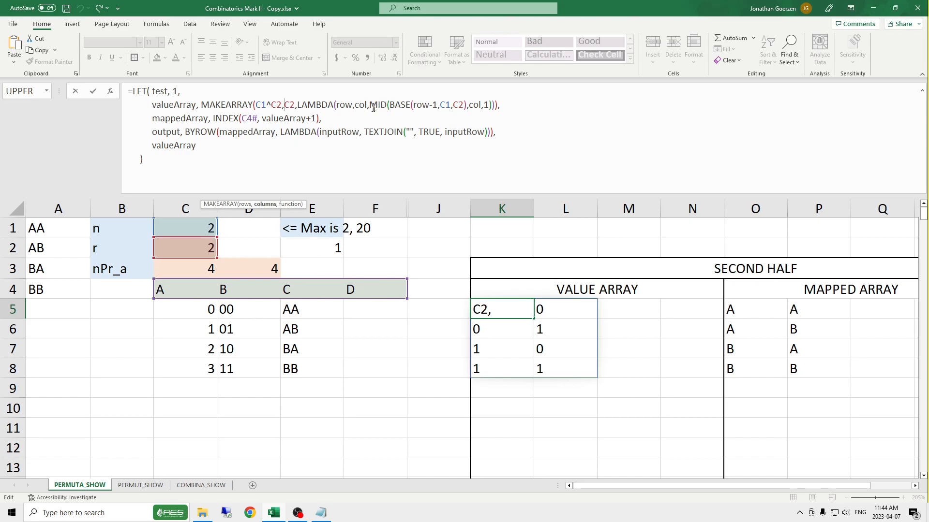
{"action": "left_click_drag", "start_coordinate": [389, 105], "coordinate": [489, 105]}
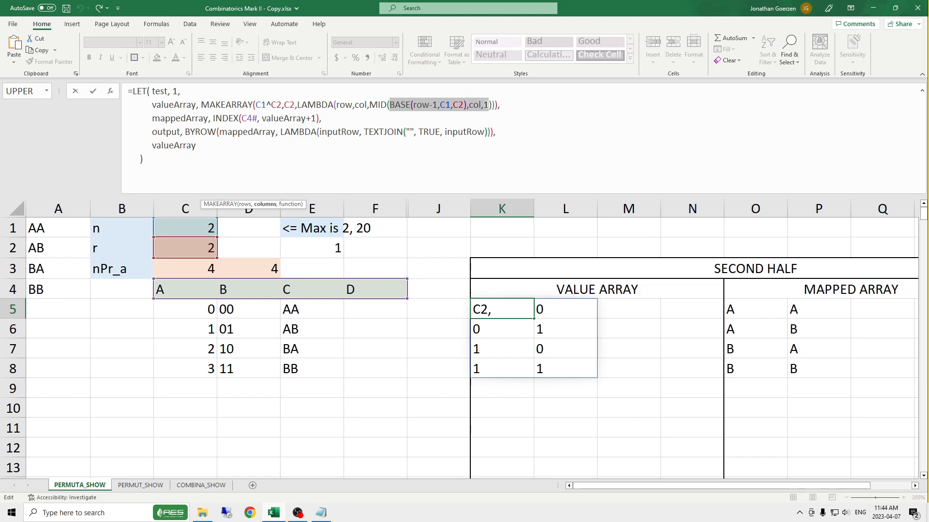
Close K5's formula and inspect the digit pairs of the VALUE ARRAY row by row, from K5:L5 through K8:L8.
{"action": "left_click", "coordinate": [370, 104]}
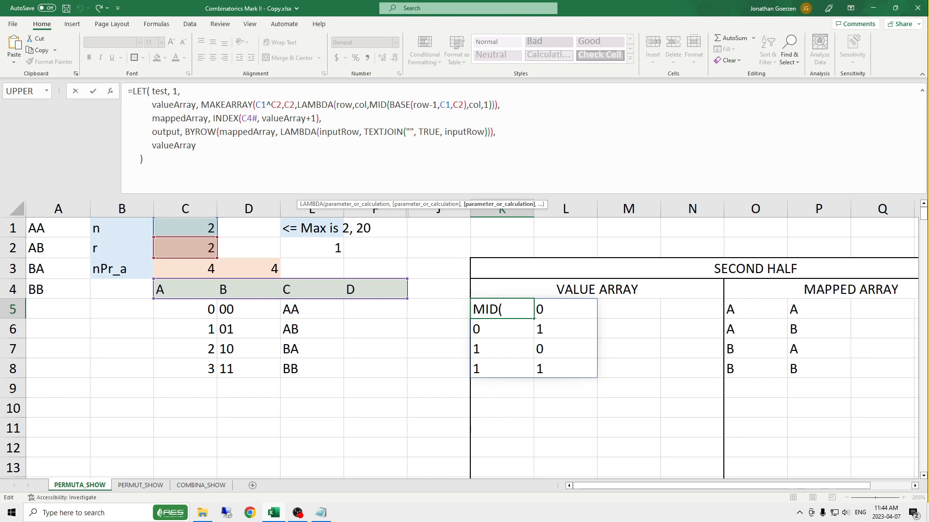
{"action": "key", "text": "Return"}
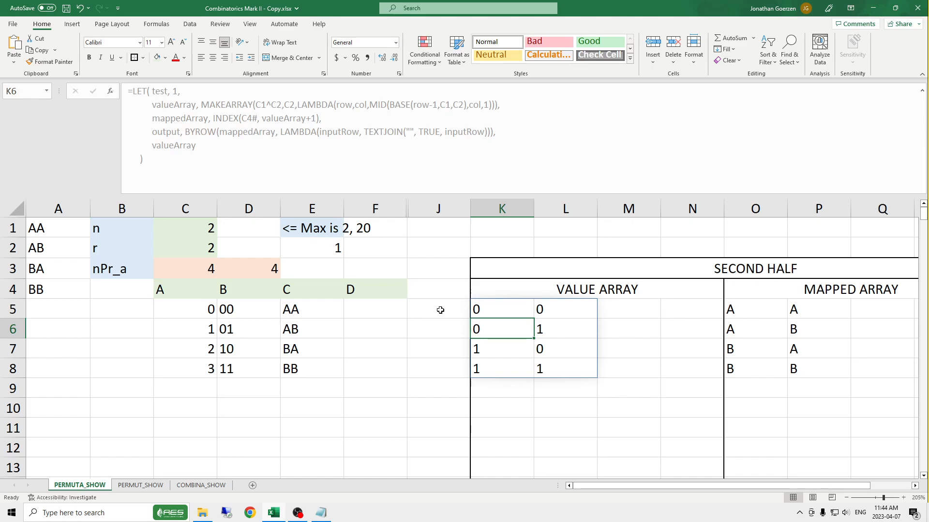
{"action": "left_click", "coordinate": [508, 311]}
{"action": "left_click_drag", "start_coordinate": [508, 310], "coordinate": [575, 309]}
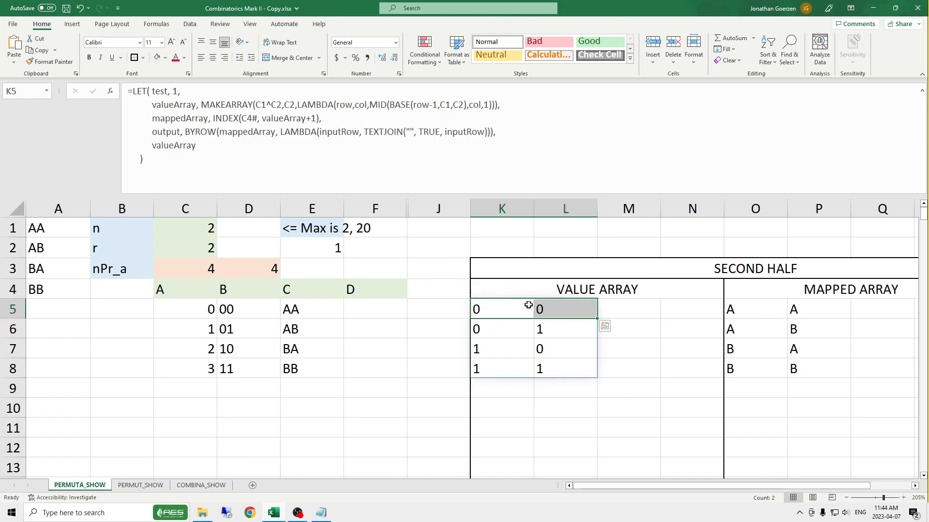
{"action": "left_click_drag", "start_coordinate": [485, 331], "coordinate": [546, 329]}
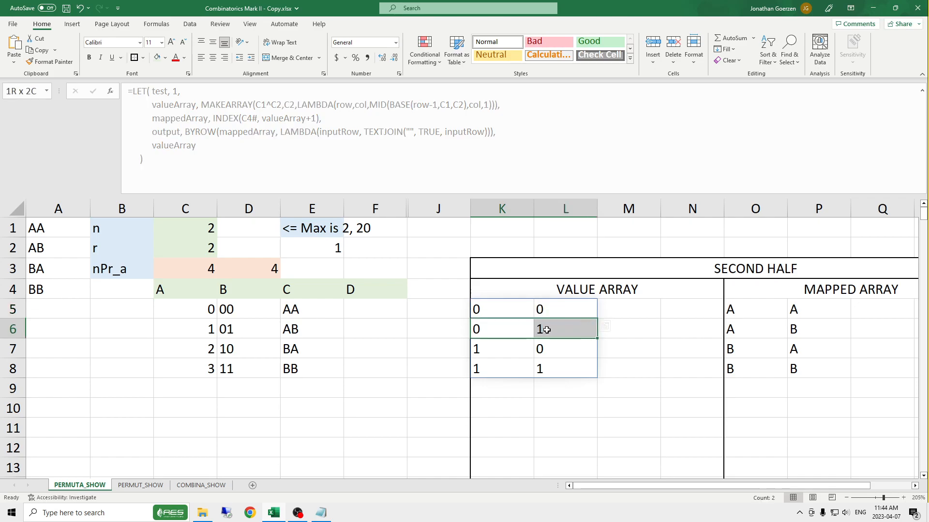
{"action": "left_click_drag", "start_coordinate": [478, 345], "coordinate": [596, 347]}
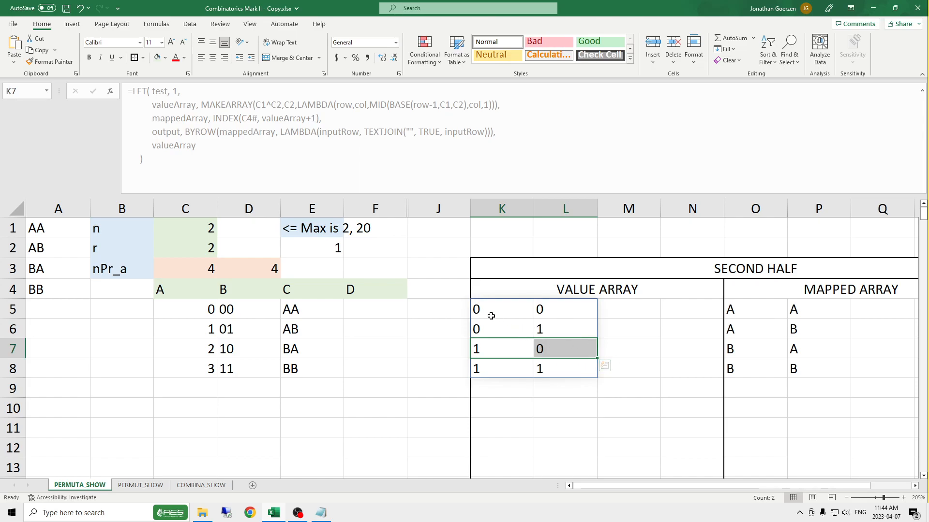
{"action": "left_click_drag", "start_coordinate": [497, 374], "coordinate": [596, 368]}
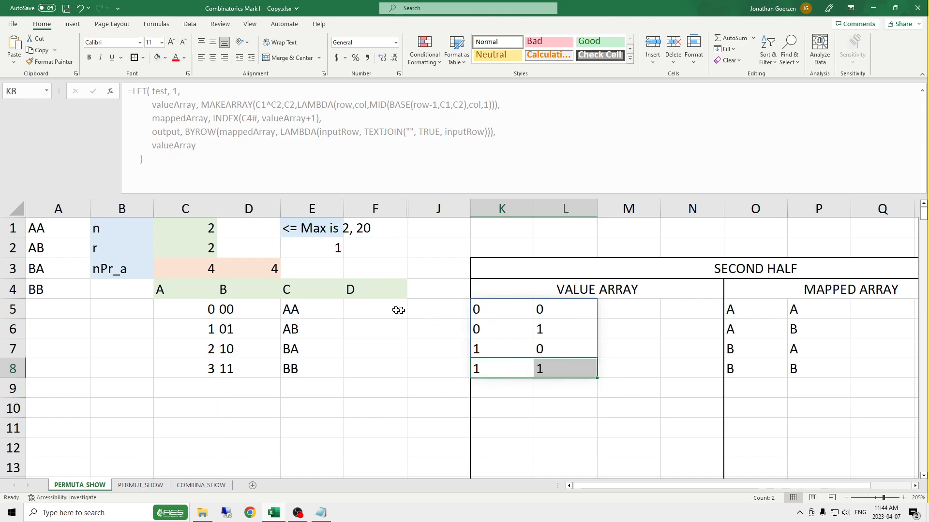
Set n in C1 to 16 and inspect the VALUE ARRAY in rows 15 to 17, where digits above 9 are letters.
{"action": "left_click", "coordinate": [215, 234]}
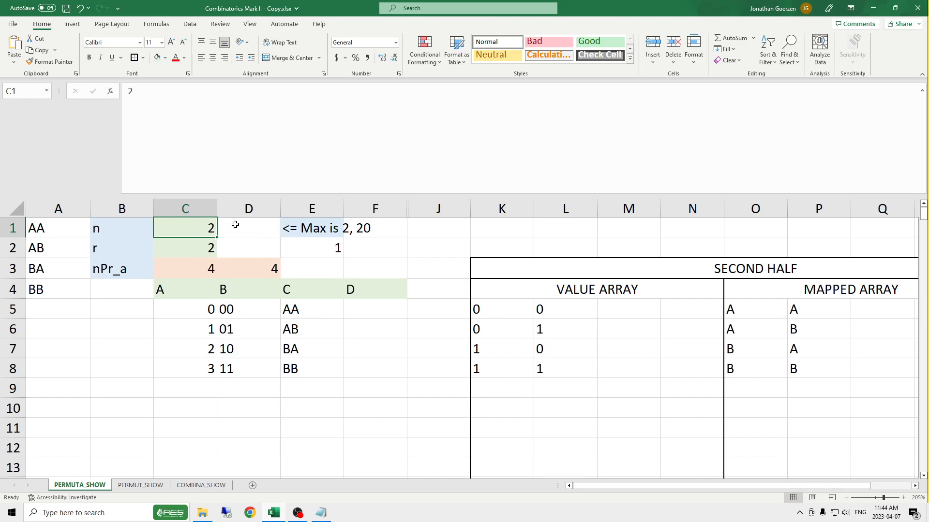
{"action": "type", "text": "16"}
{"action": "key", "text": "Return"}
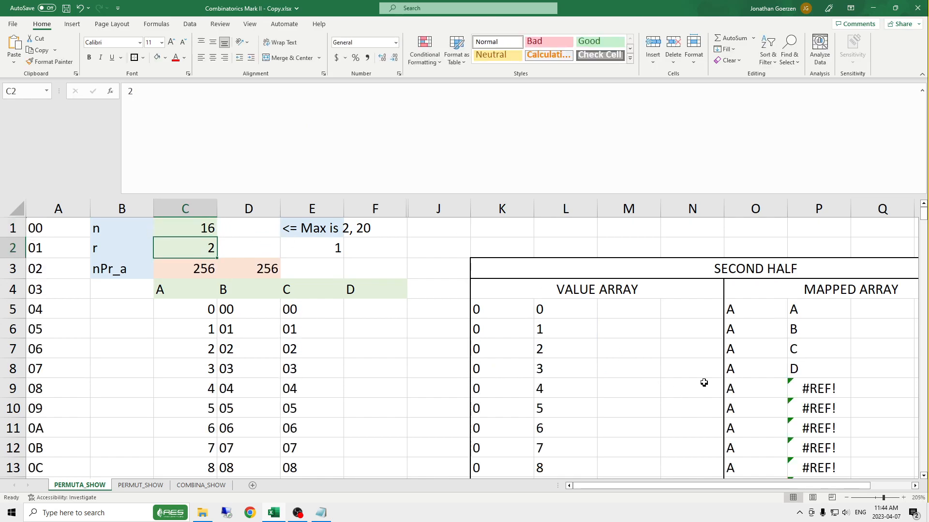
{"action": "scroll", "coordinate": [579, 328], "scroll_direction": "down", "scroll_amount": 3}
{"action": "scroll", "coordinate": [579, 328], "scroll_direction": "down", "scroll_amount": 1}
{"action": "scroll", "coordinate": [568, 328], "scroll_direction": "up", "scroll_amount": 1}
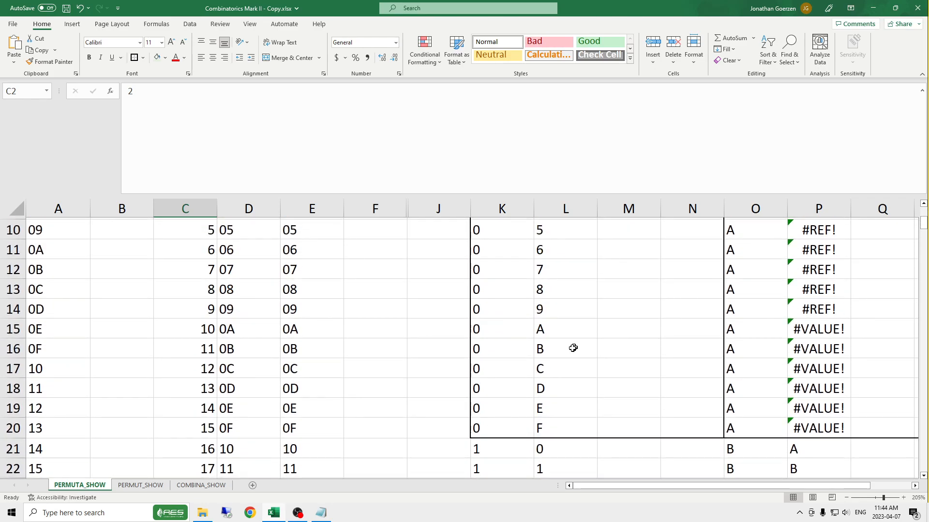
{"action": "left_click", "coordinate": [507, 333]}
{"action": "left_click_drag", "start_coordinate": [508, 333], "coordinate": [661, 335]}
{"action": "left_click_drag", "start_coordinate": [483, 351], "coordinate": [672, 348]}
{"action": "left_click_drag", "start_coordinate": [530, 375], "coordinate": [659, 358]}
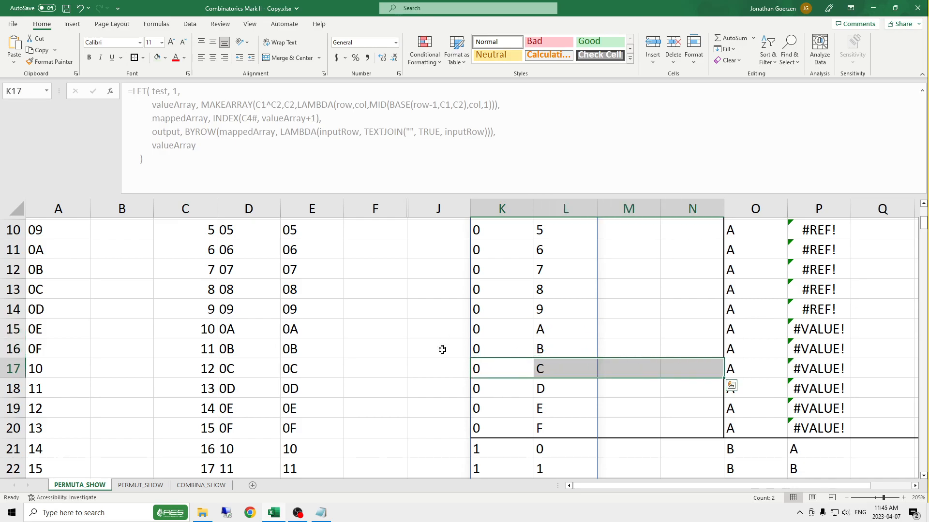
Set n in C1 back to 2 and select the first VALUE ARRAY cell, K5.
{"action": "scroll", "coordinate": [618, 373], "scroll_direction": "up", "scroll_amount": 3}
{"action": "left_click", "coordinate": [202, 233]}
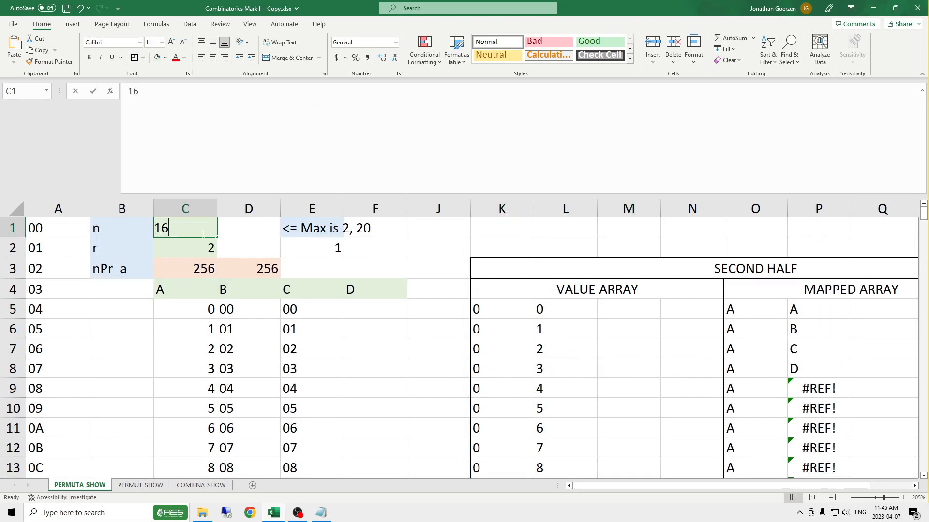
{"action": "type", "text": "2"}
{"action": "key", "text": "ctrl+Return"}
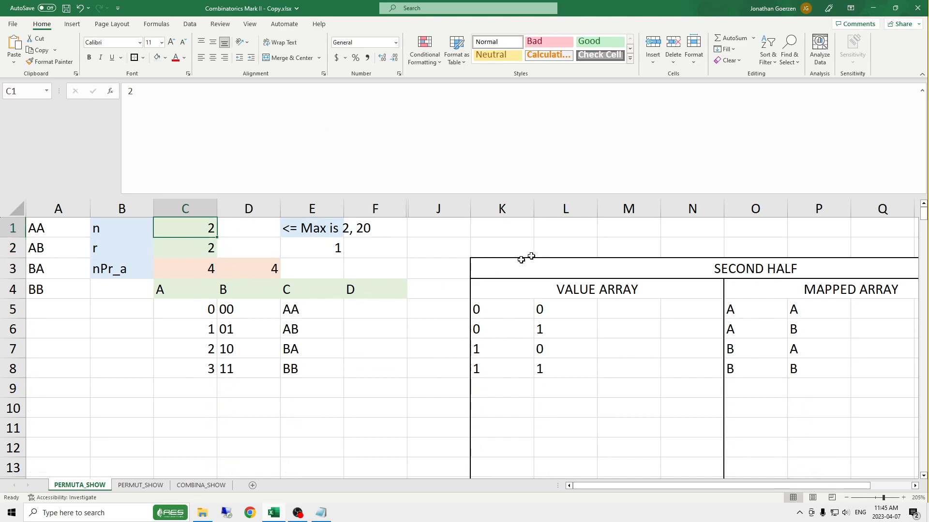
{"action": "left_click", "coordinate": [508, 305]}
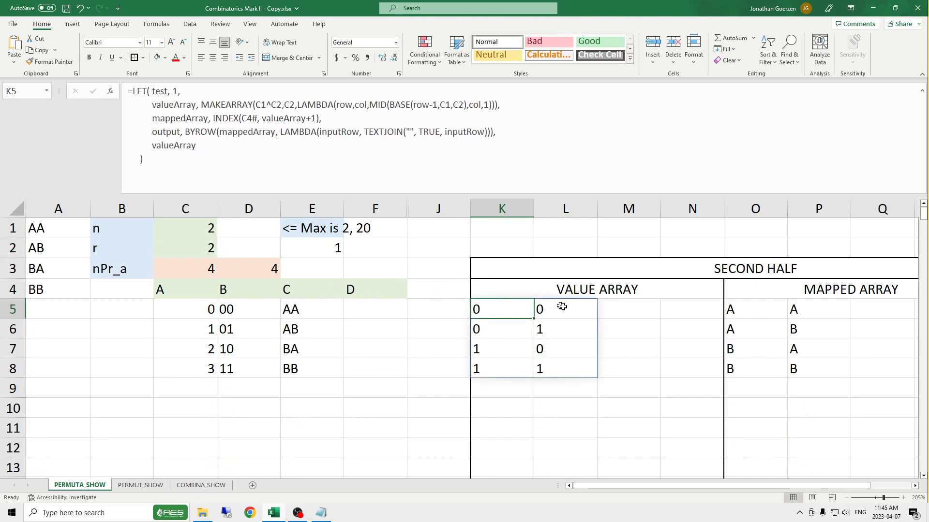
Set r in C2 to 4 and inspect the first VALUE ARRAY row across K5:N5.
{"action": "left_click", "coordinate": [184, 250]}
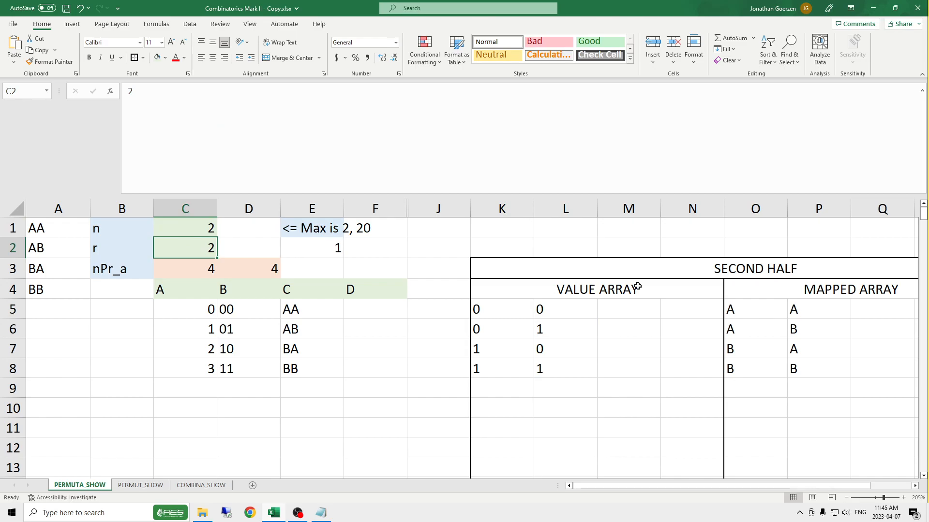
{"action": "type", "text": "4"}
{"action": "key", "text": "Return"}
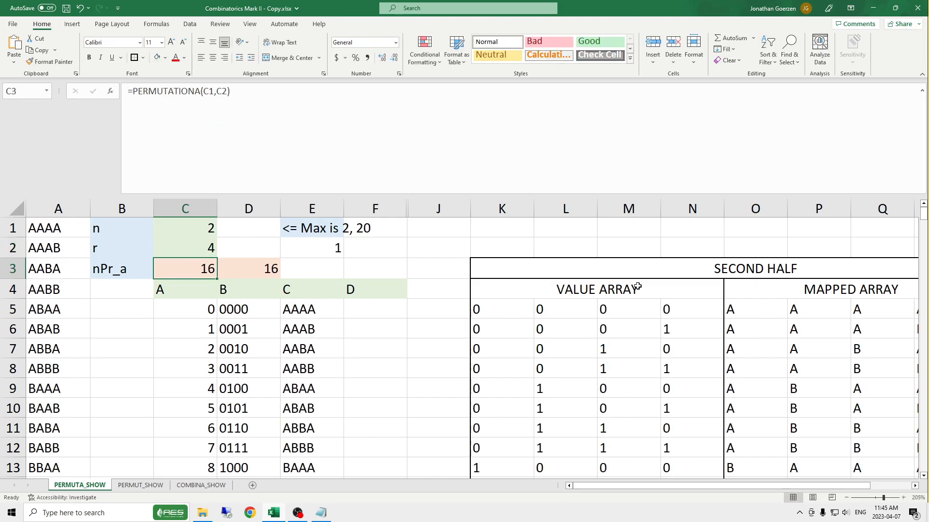
{"action": "left_click_drag", "start_coordinate": [488, 314], "coordinate": [669, 309]}
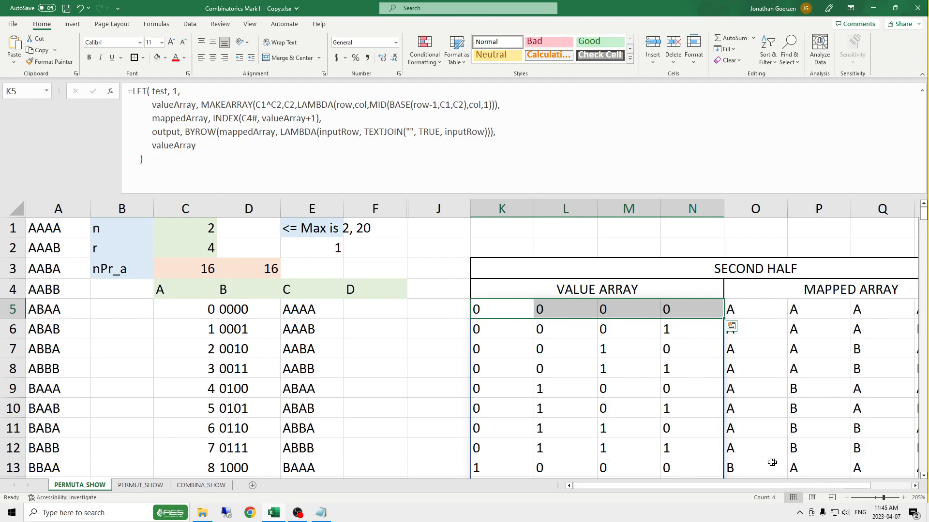
Set r in C2 back to 2.
{"action": "left_click_drag", "start_coordinate": [710, 483], "coordinate": [752, 482]}
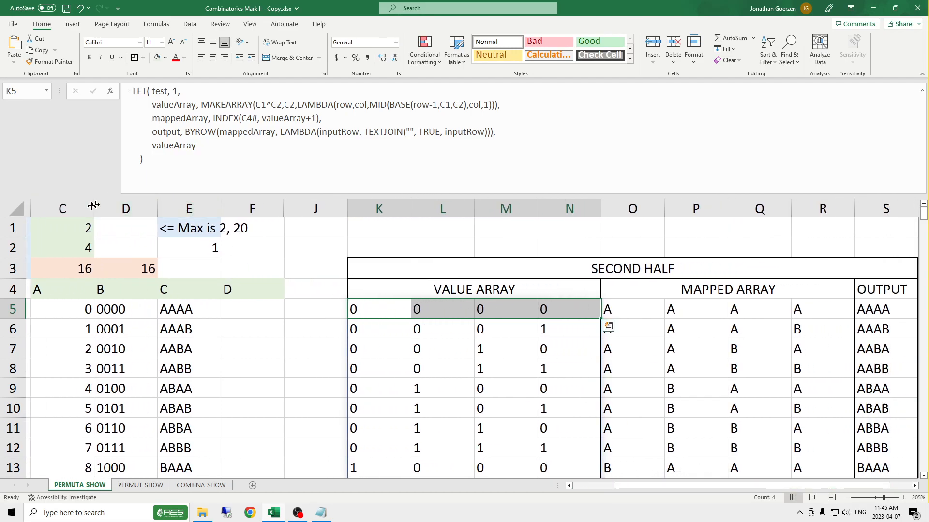
{"action": "left_click", "coordinate": [83, 249]}
{"action": "type", "text": "2"}
{"action": "key", "text": "Return"}
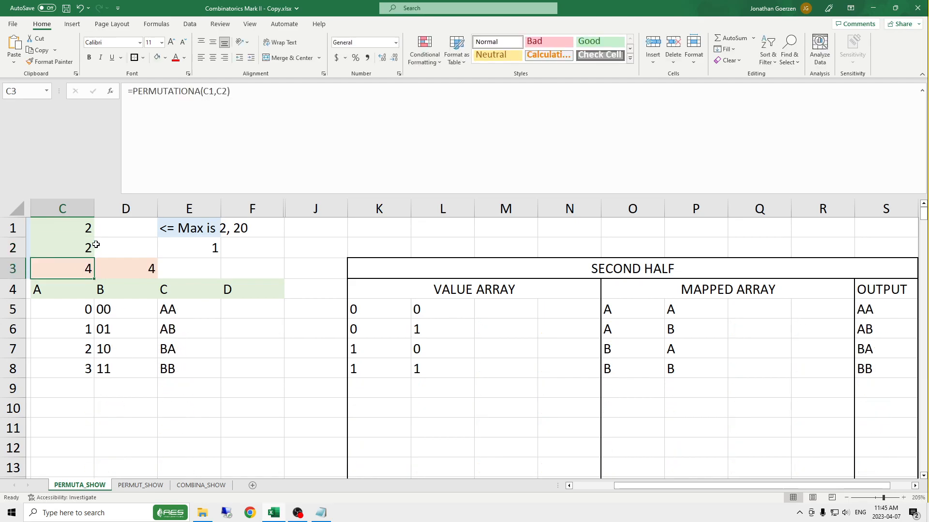
Examine the mappedArray line, INDEX(C4#, valueArray+1), in the MAPPED ARRAY formula in O5.
{"action": "left_click", "coordinate": [624, 308]}
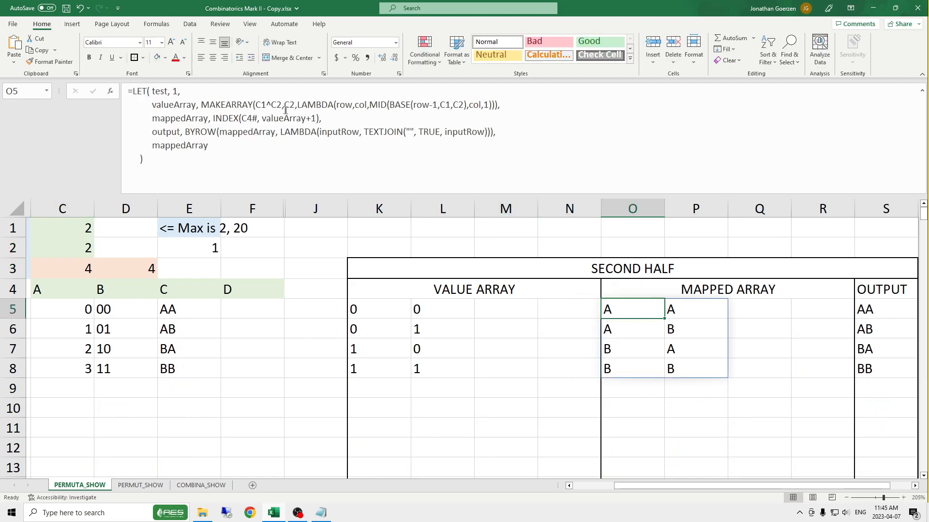
{"action": "left_click_drag", "start_coordinate": [148, 118], "coordinate": [321, 117]}
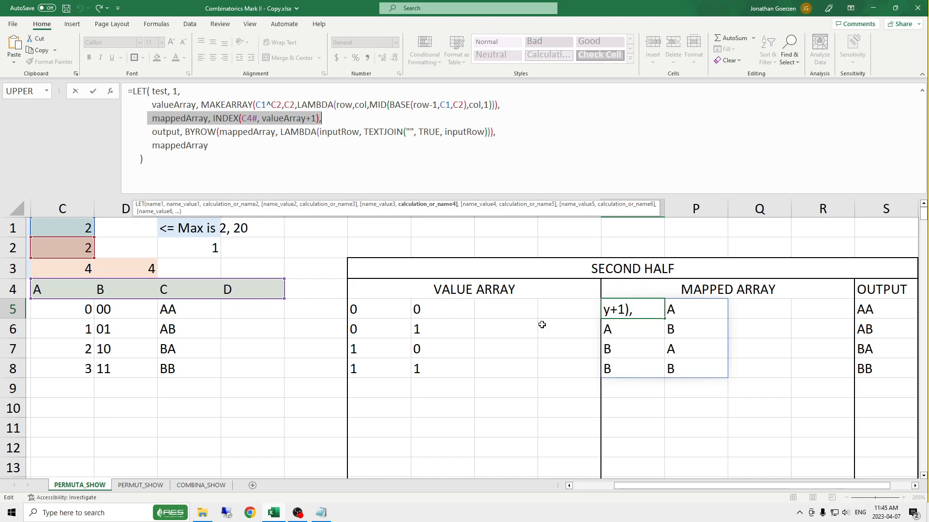
{"action": "key", "text": "Return"}
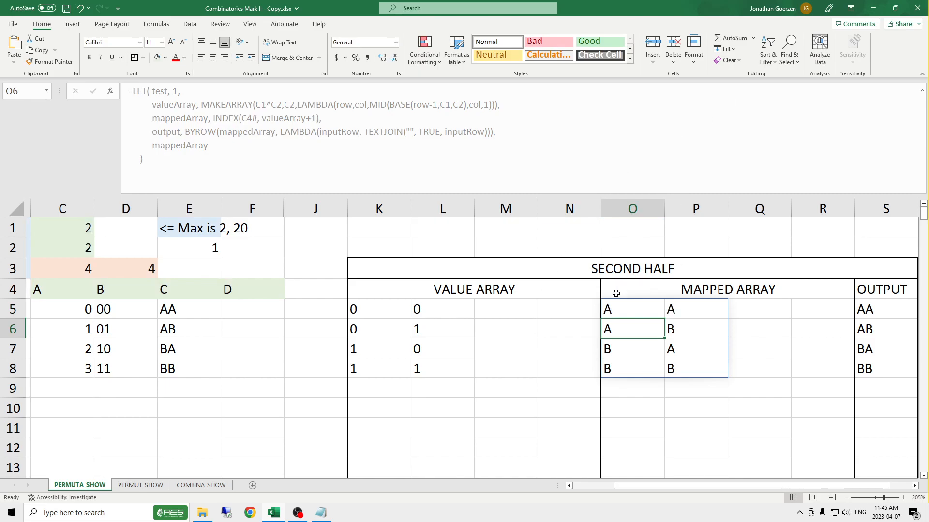
Compare the VALUE ARRAY cells in rows 5 and 6 with their corresponding MAPPED ARRAY letters, one cell at a time.
{"action": "left_click", "coordinate": [626, 312]}
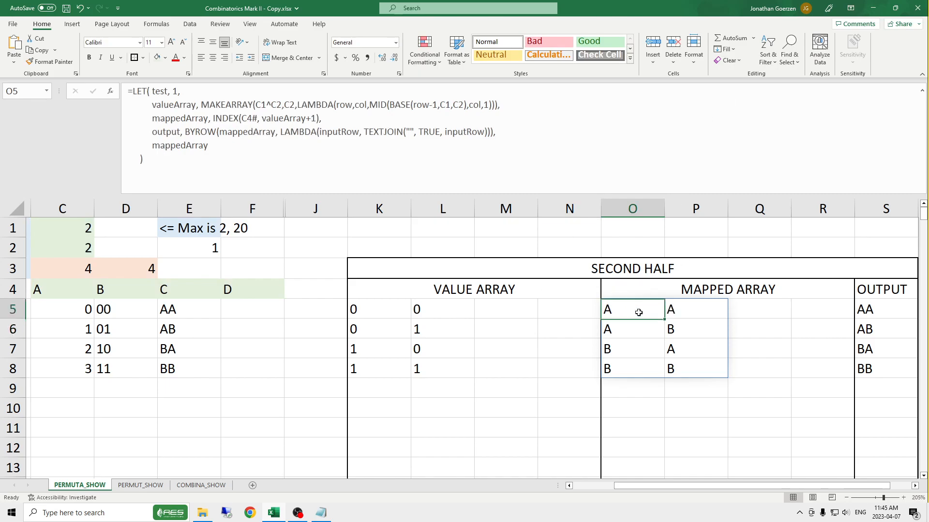
{"action": "left_click", "coordinate": [365, 311]}
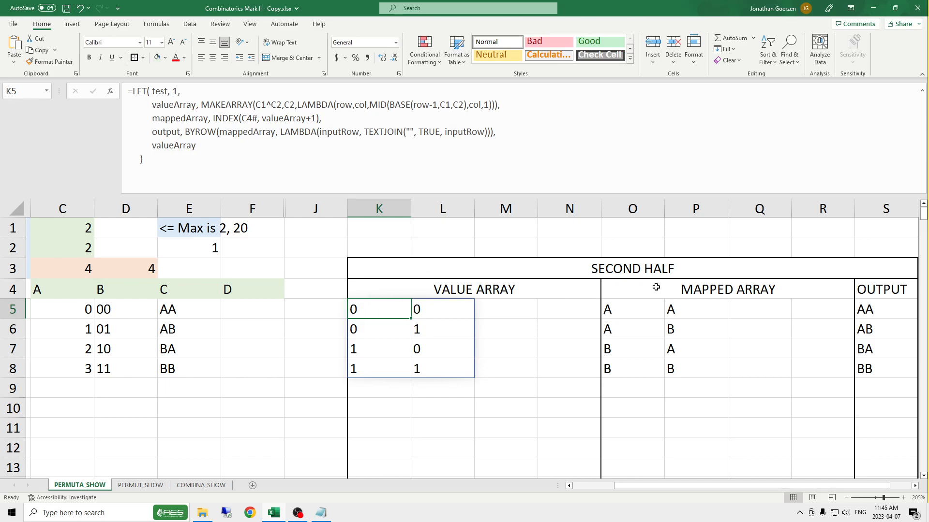
{"action": "left_click", "coordinate": [640, 309]}
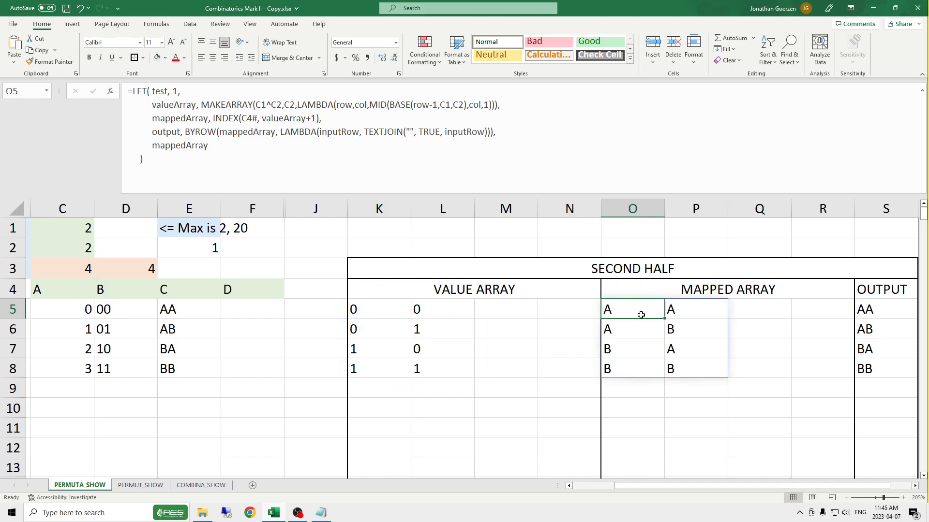
{"action": "left_click", "coordinate": [419, 327]}
{"action": "left_click", "coordinate": [459, 308]}
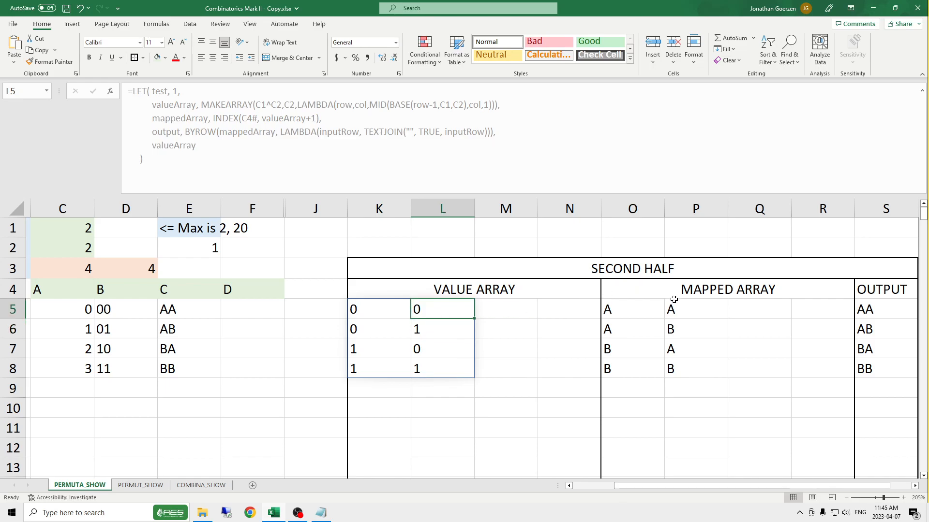
{"action": "left_click", "coordinate": [692, 308]}
{"action": "left_click", "coordinate": [362, 334]}
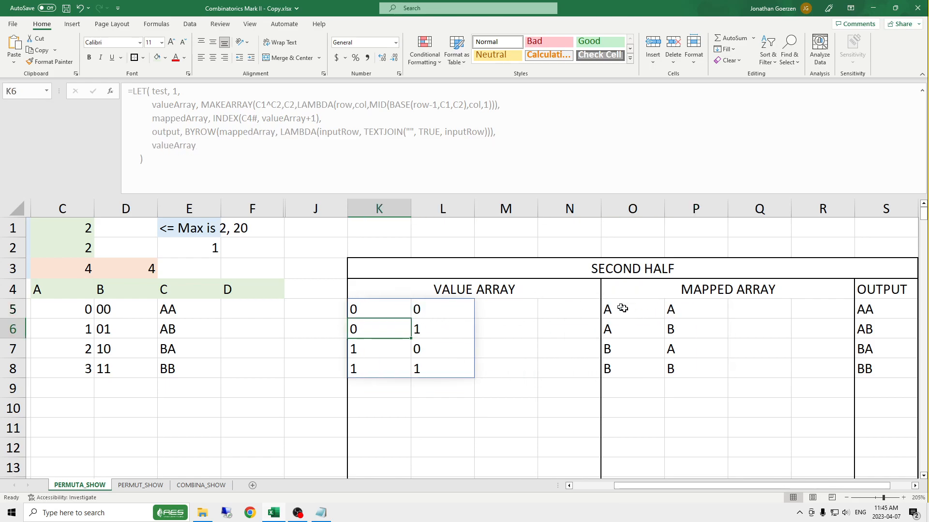
{"action": "left_click", "coordinate": [653, 333]}
{"action": "left_click", "coordinate": [435, 333]}
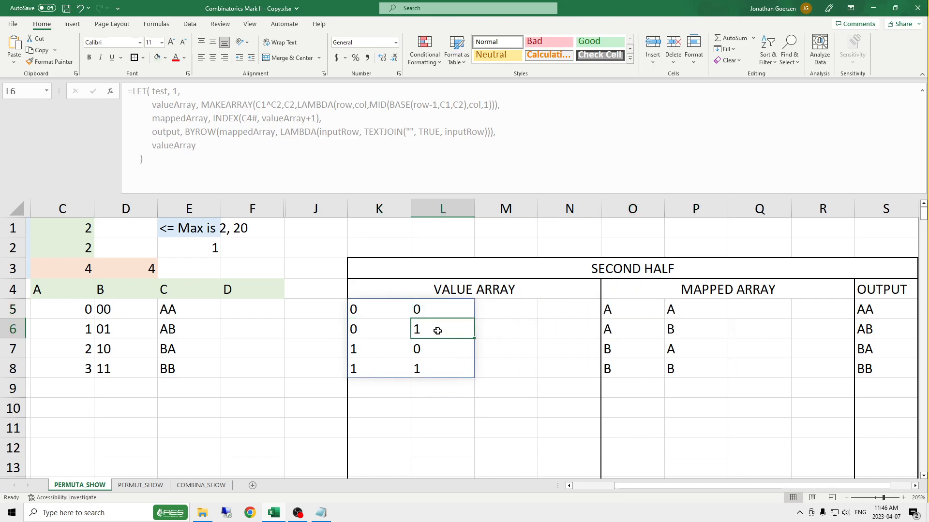
{"action": "left_click", "coordinate": [697, 330]}
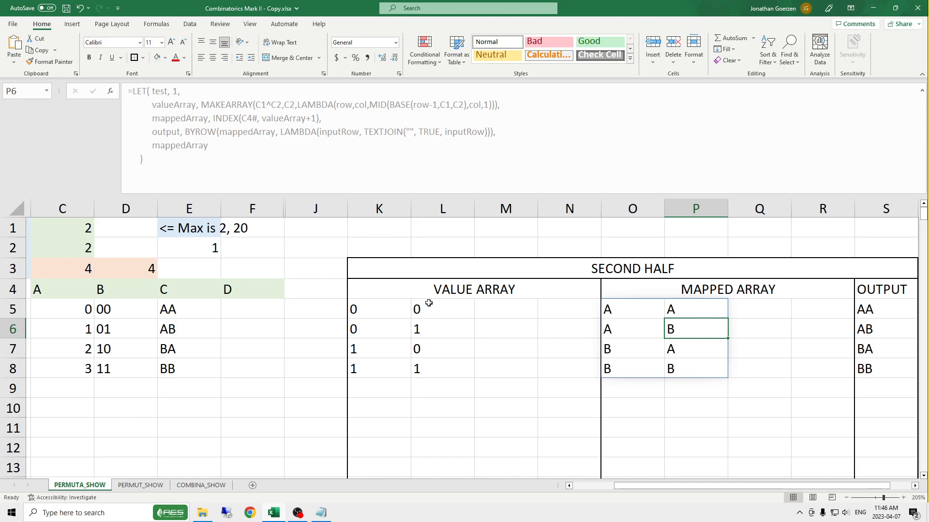
Examine the output line, with BYROW and TEXTJOIN over mappedArray, in the OUTPUT formula in S5.
{"action": "left_click_drag", "start_coordinate": [687, 487], "coordinate": [706, 487]}
{"action": "left_click", "coordinate": [832, 309]}
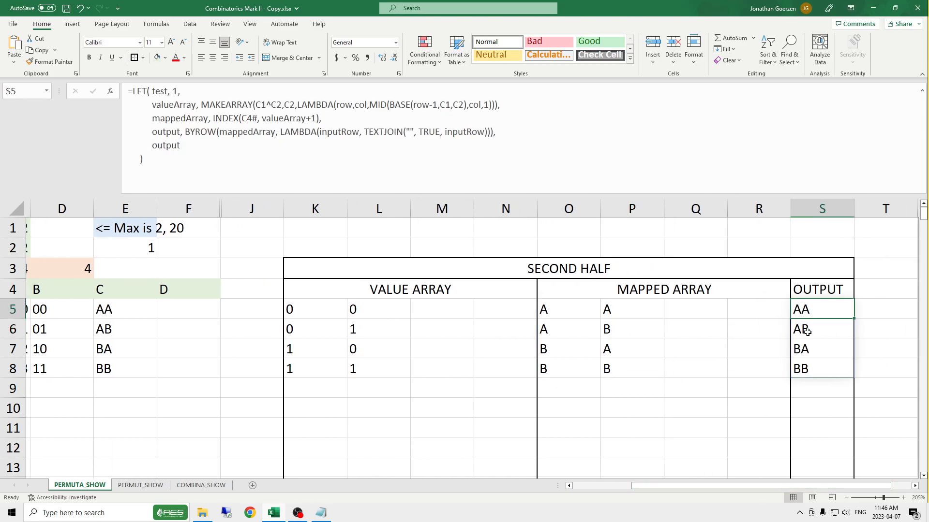
{"action": "left_click_drag", "start_coordinate": [147, 132], "coordinate": [502, 131]}
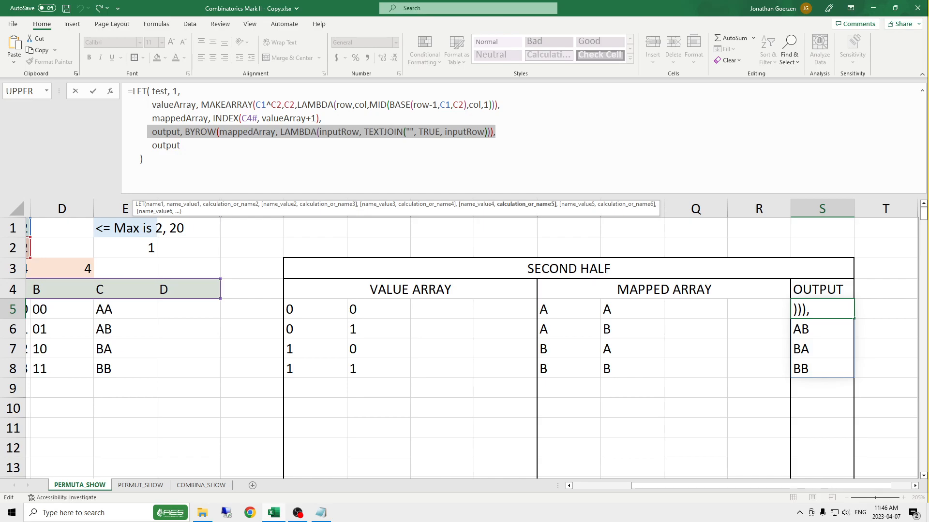
{"action": "key", "text": "Return"}
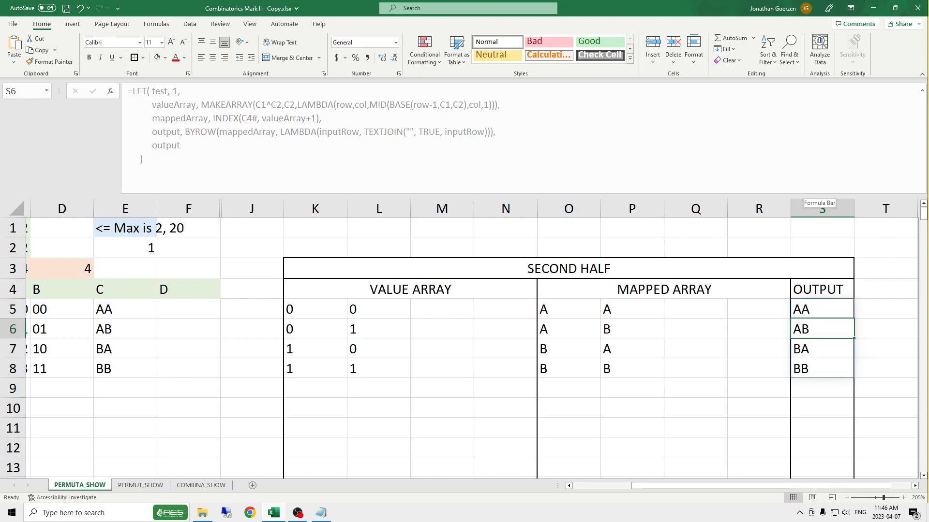
Return to cell A1 to view its PERMUTA_SHOW(C1,C2,C4#) formula.
{"action": "key", "text": "ctrl+Left"}
{"action": "key", "text": "ctrl+Left"}
{"action": "key", "text": "ctrl+Left"}
{"action": "key", "text": "ctrl+Left"}
{"action": "key", "text": "ctrl+Left"}
{"action": "key", "text": "ctrl+Left"}
{"action": "key", "text": "ctrl+Left"}
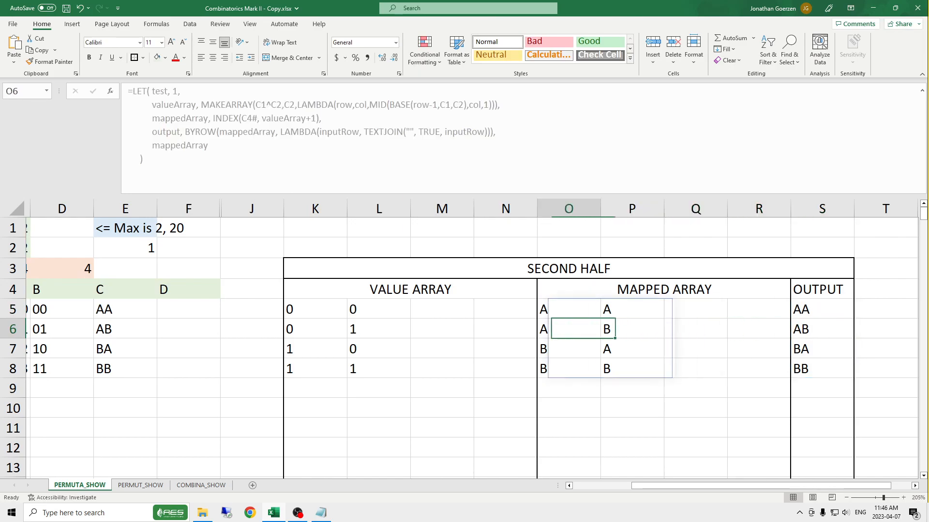
{"action": "key", "text": "Up"}
{"action": "key", "text": "Up"}
{"action": "key", "text": "Up"}
{"action": "key", "text": "Up"}
{"action": "key", "text": "Up"}
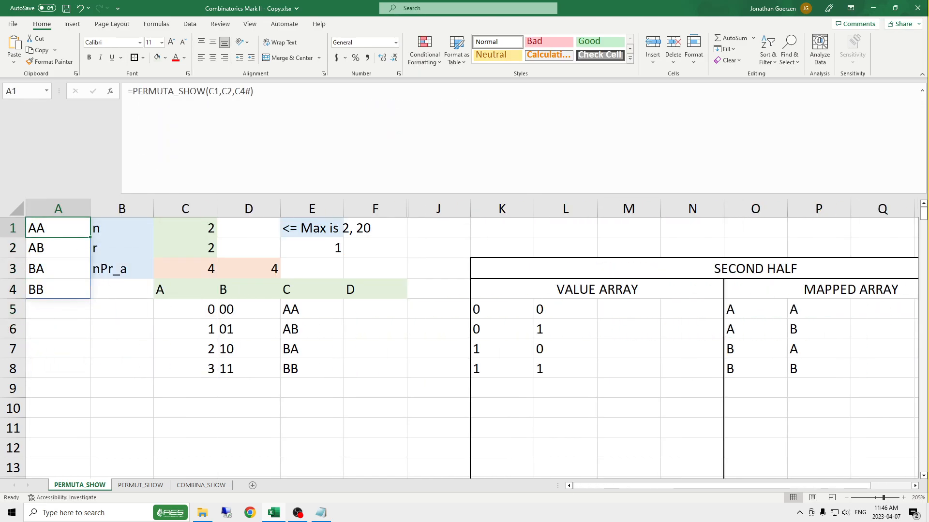
Examine the OR test with ISOMITTED(mapArray) and COUNTA(mapArray)<number in the LAMBDA formula in E5.
{"action": "left_click", "coordinate": [301, 307]}
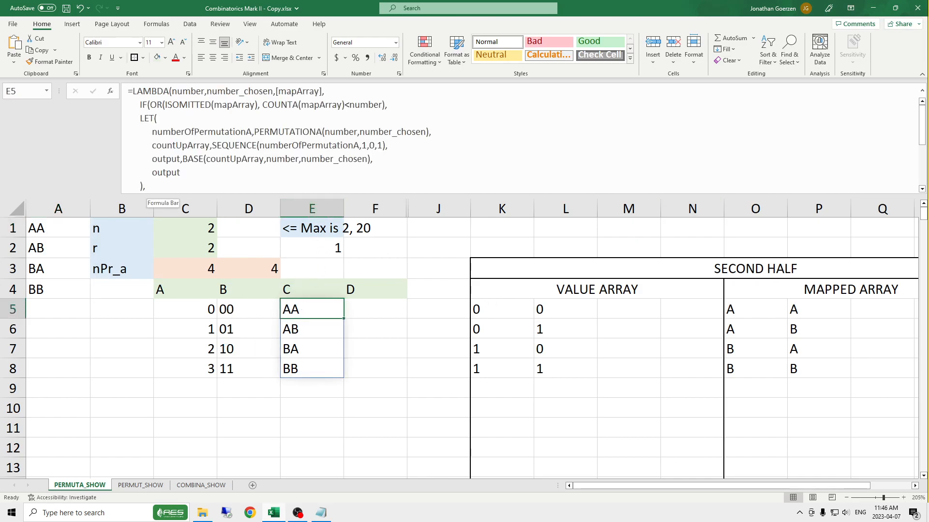
{"action": "left_click_drag", "start_coordinate": [167, 105], "coordinate": [257, 105]}
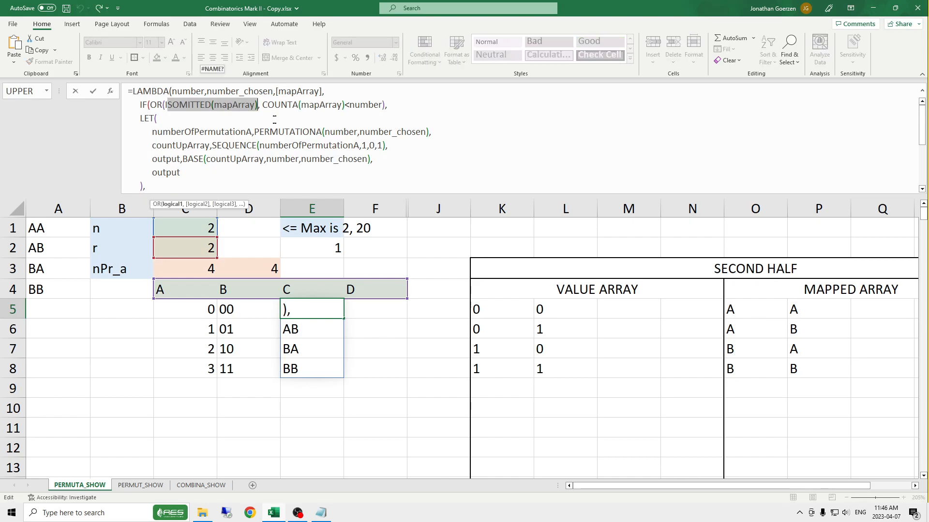
{"action": "left_click_drag", "start_coordinate": [263, 105], "coordinate": [382, 105]}
{"action": "key", "text": "Return"}
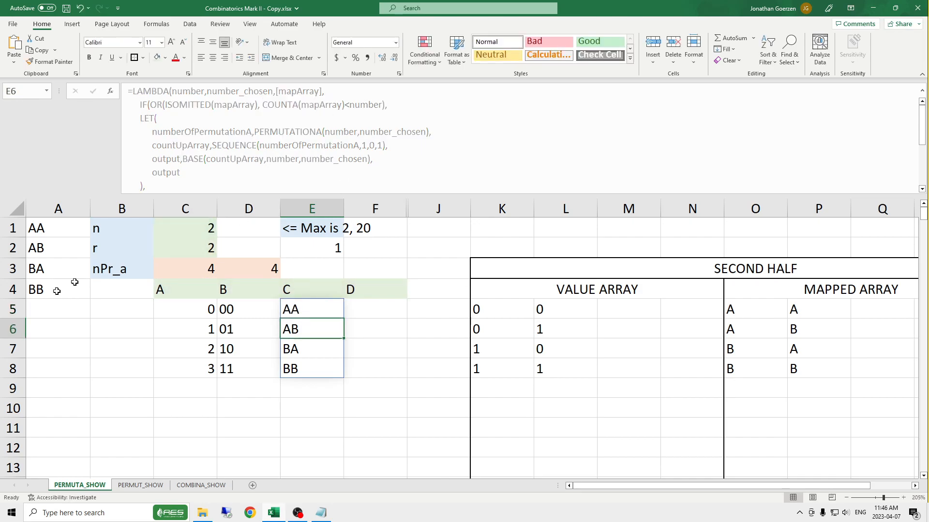
Set n in C1 to 6 and review the permutation list in column A.
{"action": "left_click", "coordinate": [184, 223]}
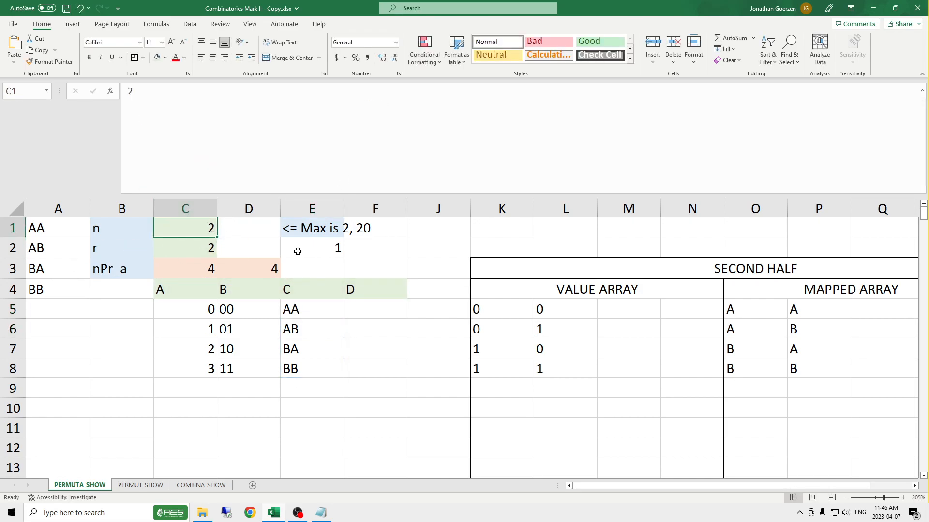
{"action": "type", "text": "6"}
{"action": "key", "text": "Return"}
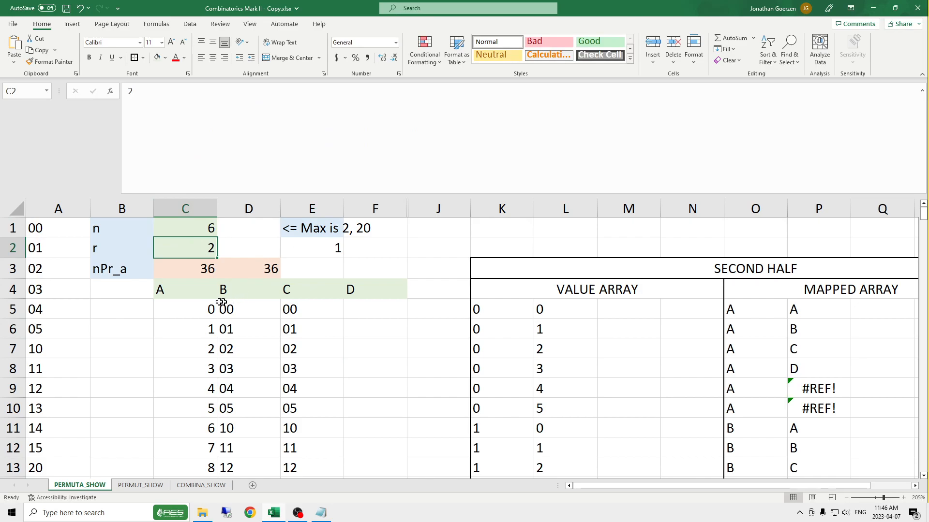
{"action": "left_click", "coordinate": [194, 294]}
{"action": "left_click", "coordinate": [203, 228]}
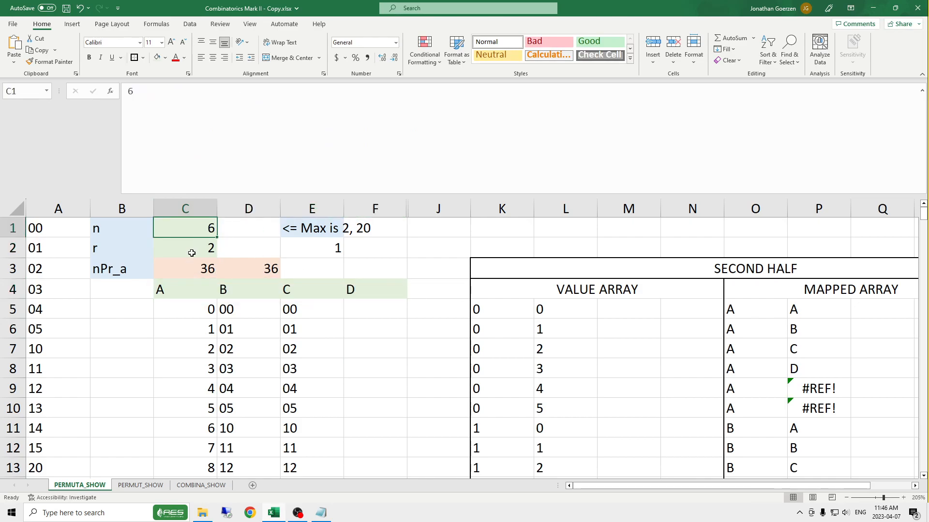
{"action": "left_click_drag", "start_coordinate": [51, 229], "coordinate": [51, 345]}
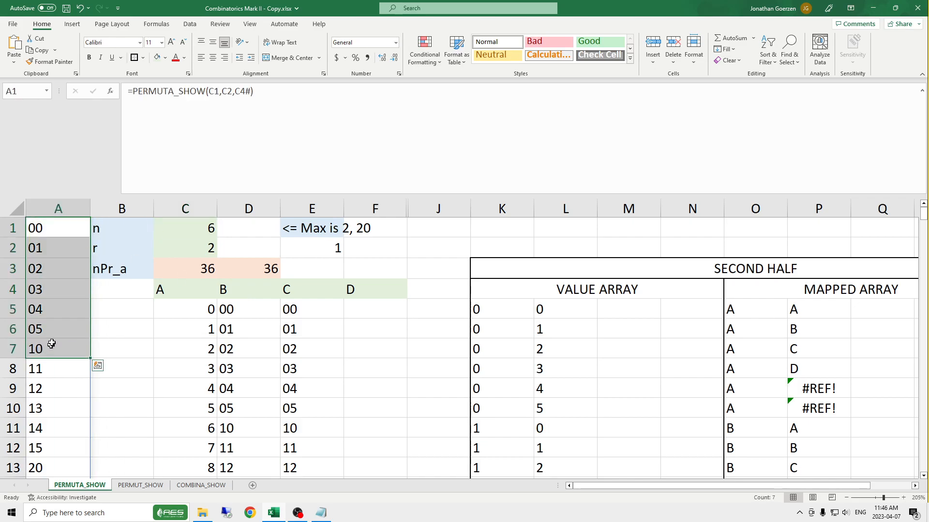
Set n in C1 to 4 and view the maximum-size note in E1.
{"action": "left_click", "coordinate": [214, 234]}
{"action": "type", "text": "4"}
{"action": "key", "text": "Return"}
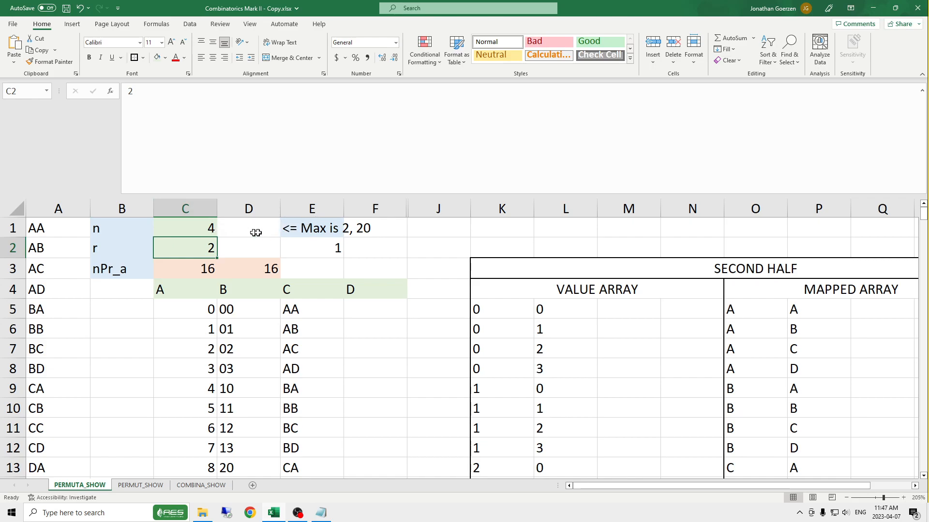
{"action": "left_click", "coordinate": [313, 228]}
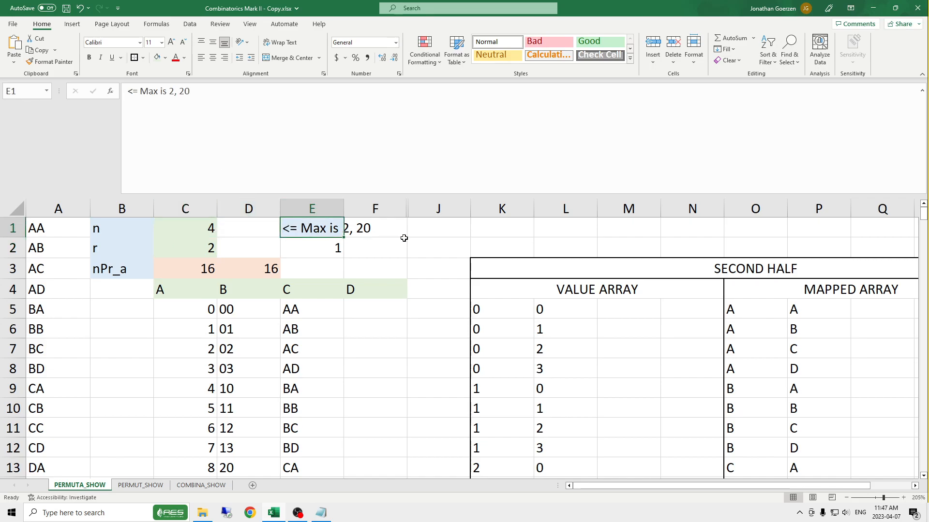
{"action": "left_click", "coordinate": [427, 227]}
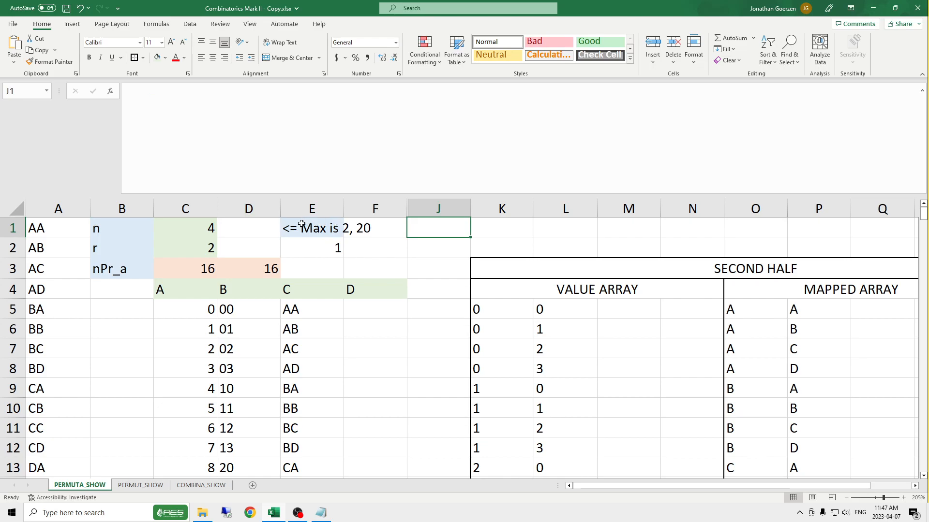
Set n in C1 to 2.
{"action": "left_click", "coordinate": [204, 226]}
{"action": "type", "text": "2"}
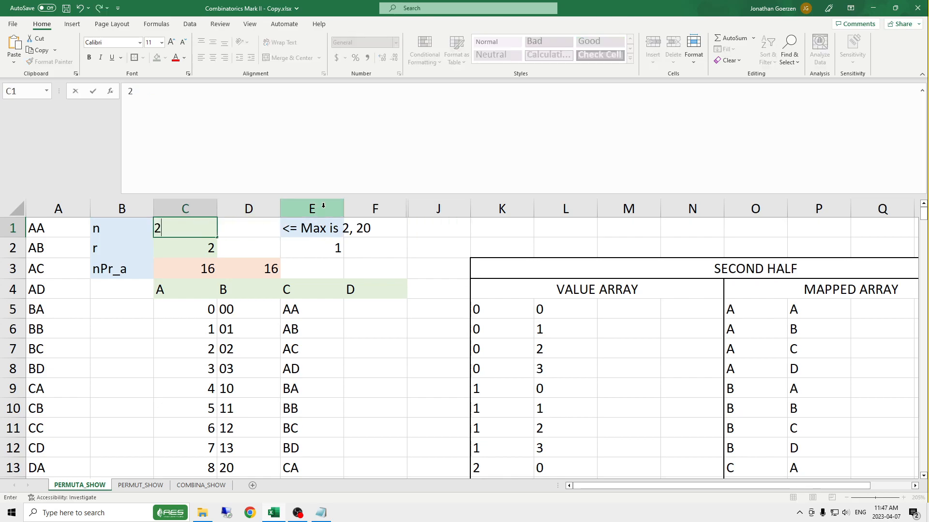
{"action": "key", "text": "Return"}
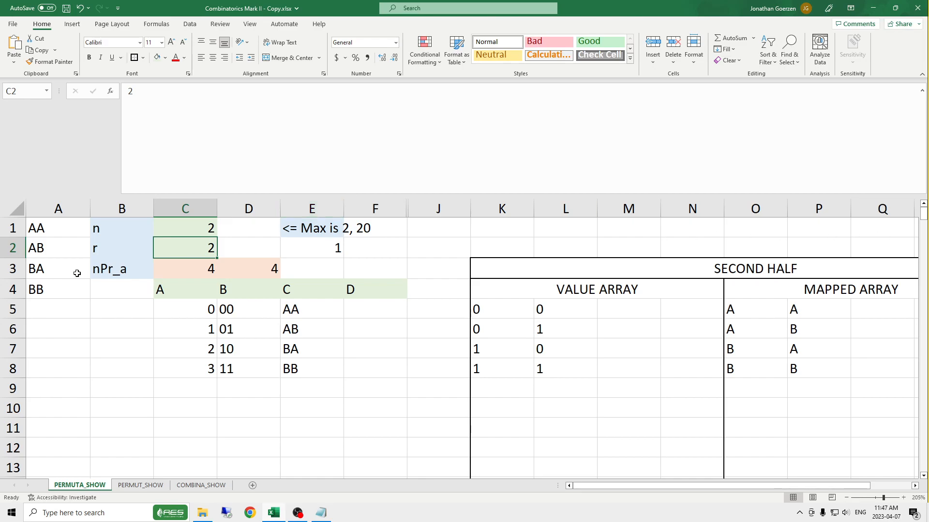
Enter =PERMUTATIONA(2, 20) in cell J1 to count the permutations for the maximum case.
{"action": "left_click", "coordinate": [441, 236]}
{"action": "type", "text": "=PERM"}
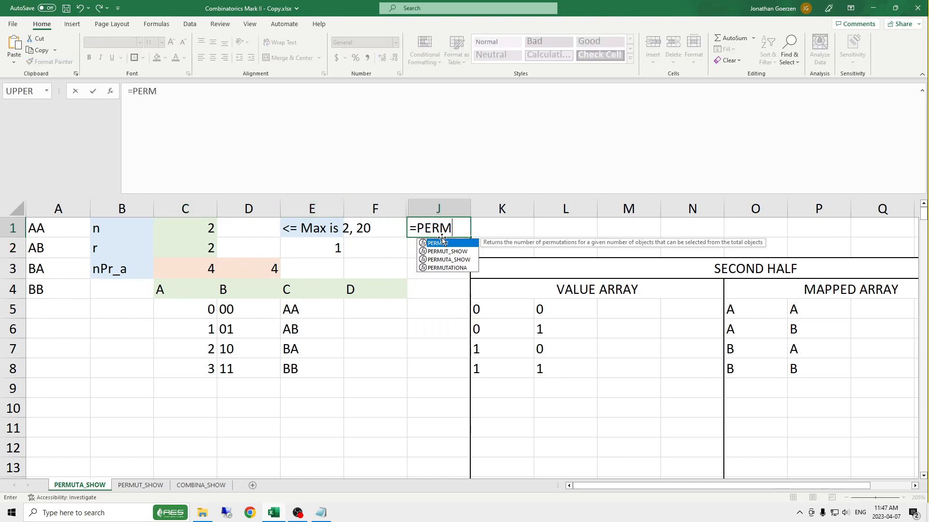
{"action": "key", "text": "Down"}
{"action": "key", "text": "Down"}
{"action": "key", "text": "Down"}
{"action": "key", "text": "Tab"}
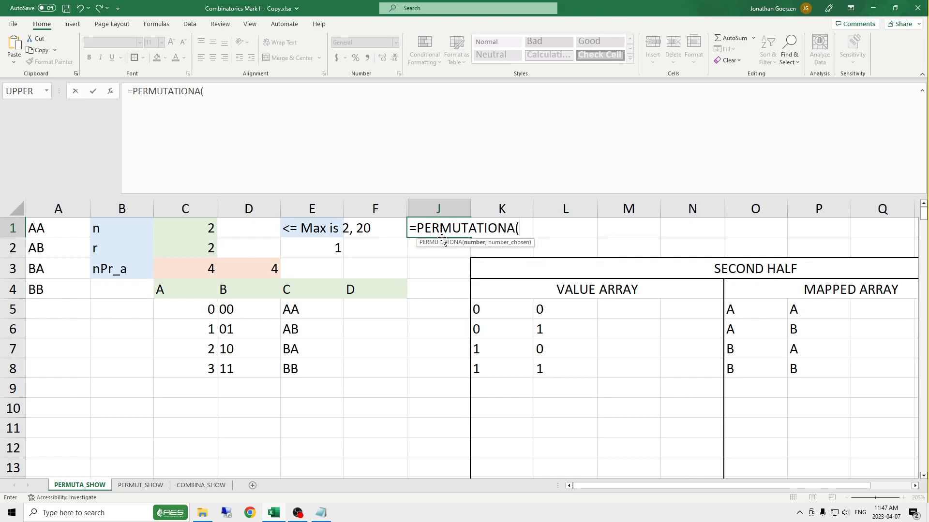
{"action": "type", "text": "2, 20)"}
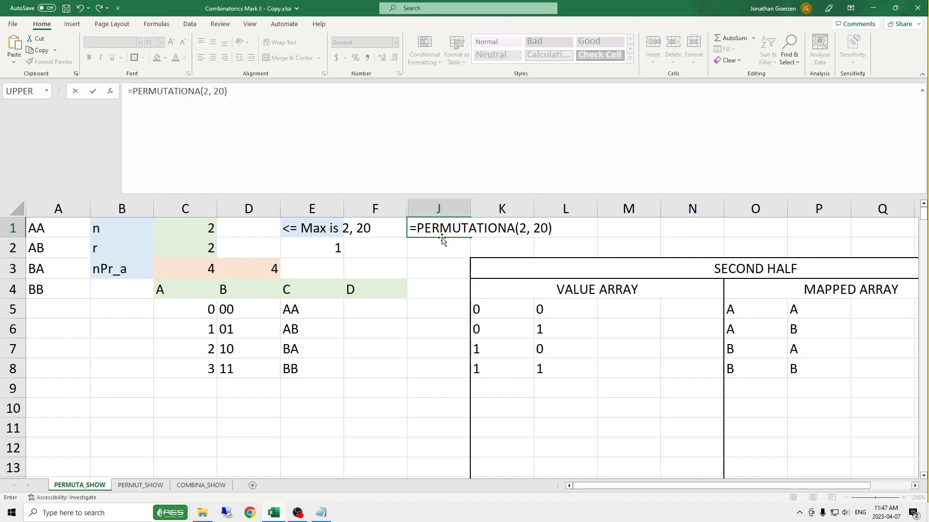
{"action": "key", "text": "Return"}
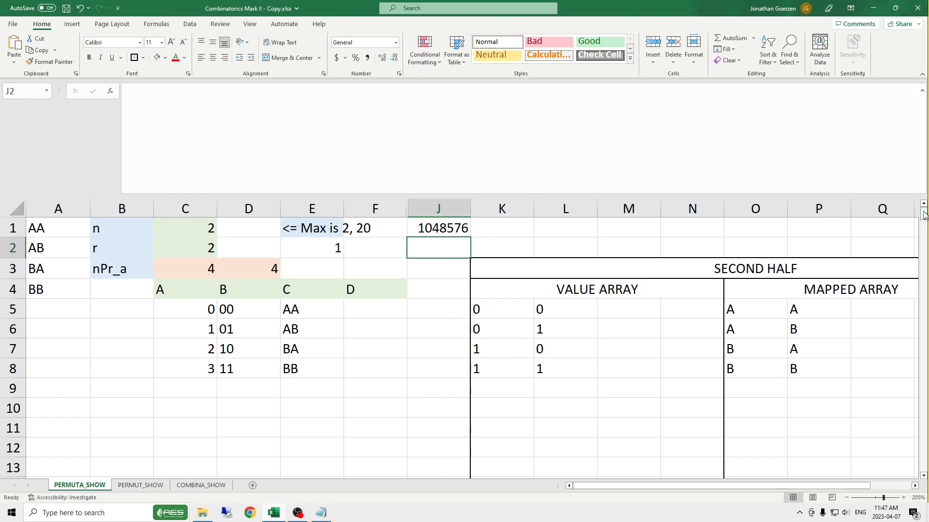
Examine the worksheet's last row number in column A, and return to the permutation list.
{"action": "left_click_drag", "start_coordinate": [922, 216], "coordinate": [924, 465]}
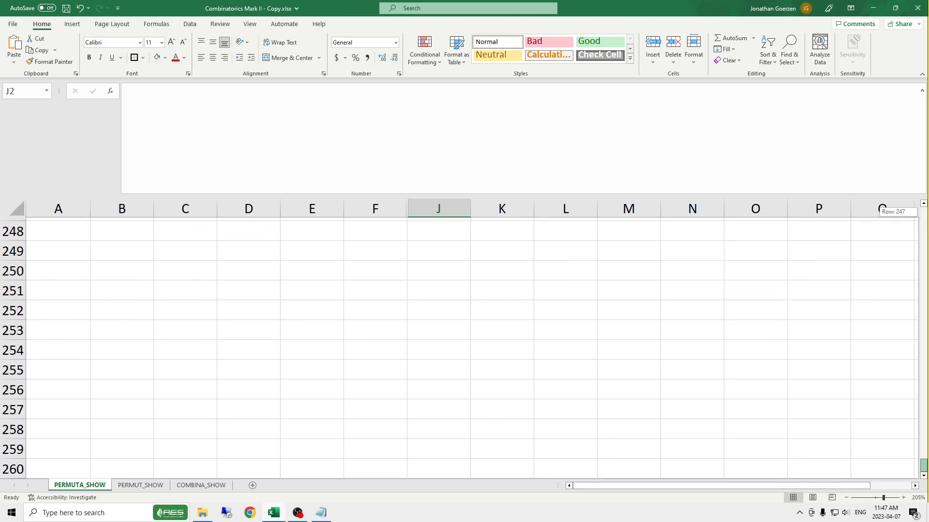
{"action": "scroll", "coordinate": [477, 409], "scroll_direction": "down", "scroll_amount": 6}
{"action": "left_click", "coordinate": [249, 390]}
{"action": "key", "text": "ctrl+Down"}
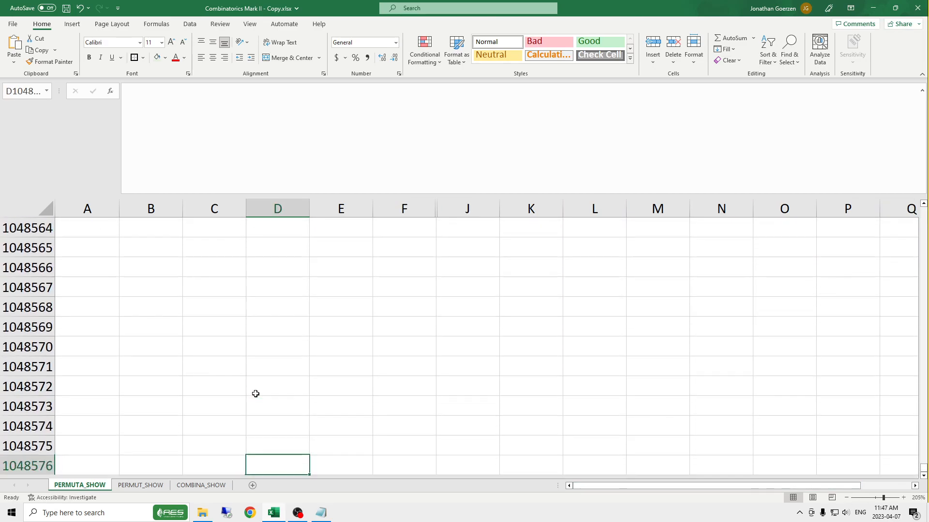
{"action": "key", "text": "Left"}
{"action": "key", "text": "Left"}
{"action": "key", "text": "Left"}
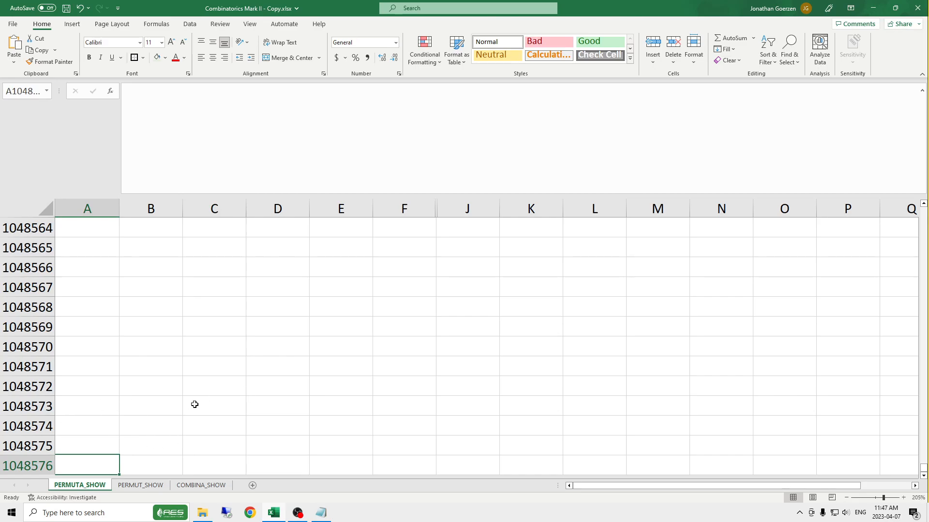
{"action": "key", "text": "ctrl+Up"}
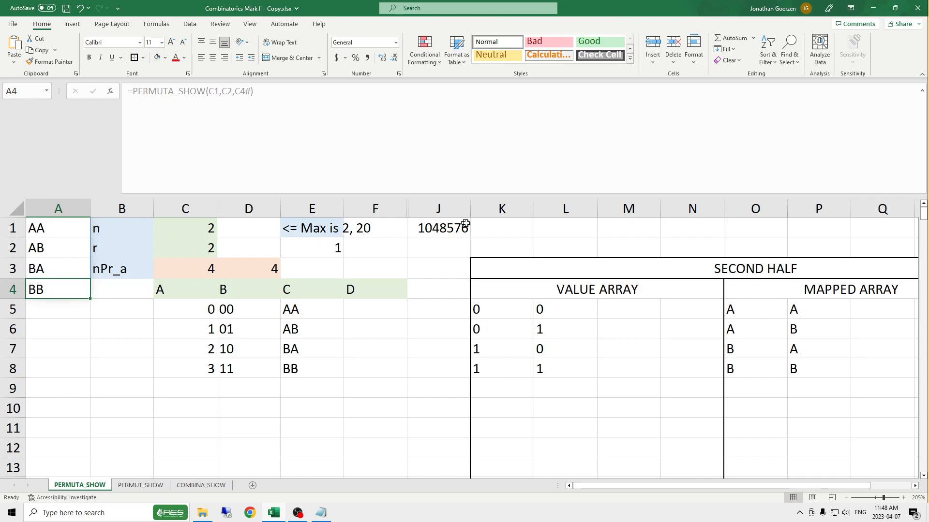
Delete the PERMUTATIONA formula in J1, and reduce the formula bar to a single line with A1 selected.
{"action": "left_click", "coordinate": [441, 228]}
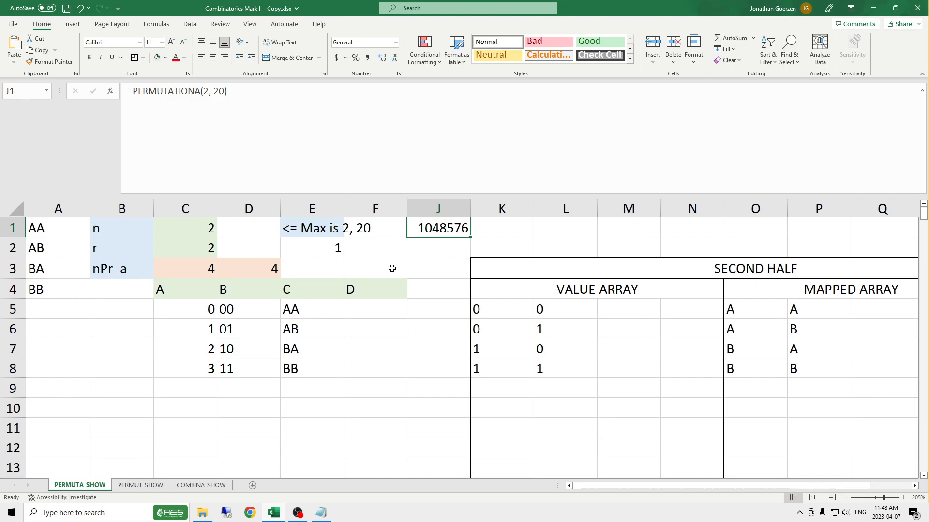
{"action": "key", "text": "Delete"}
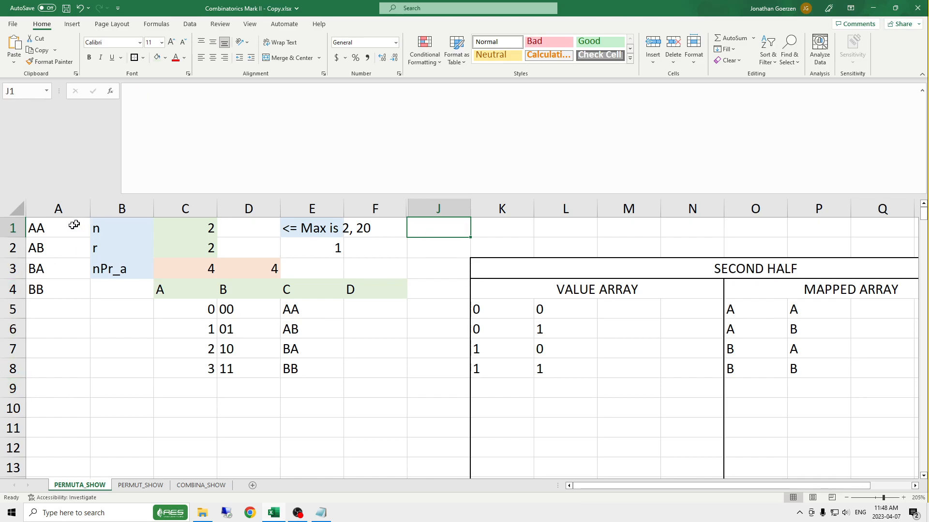
{"action": "left_click", "coordinate": [45, 235]}
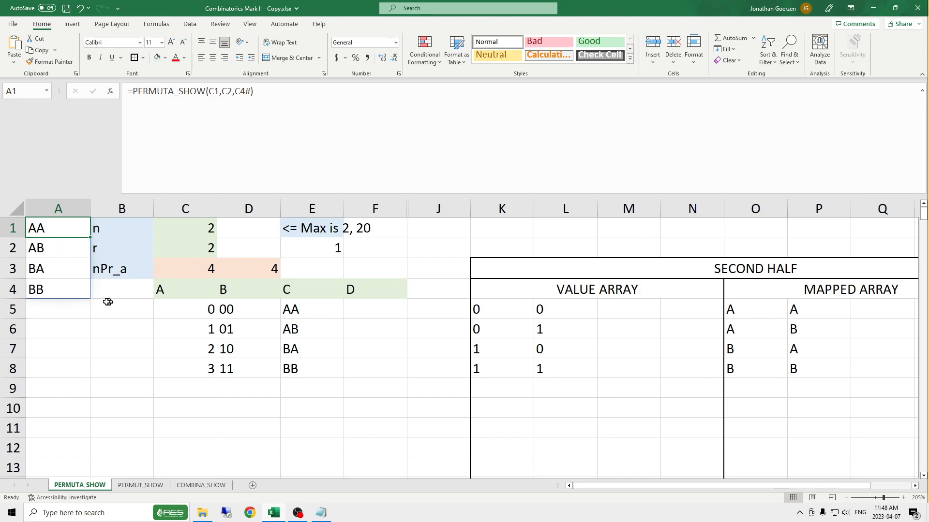
{"action": "left_click_drag", "start_coordinate": [435, 194], "coordinate": [433, 109]}
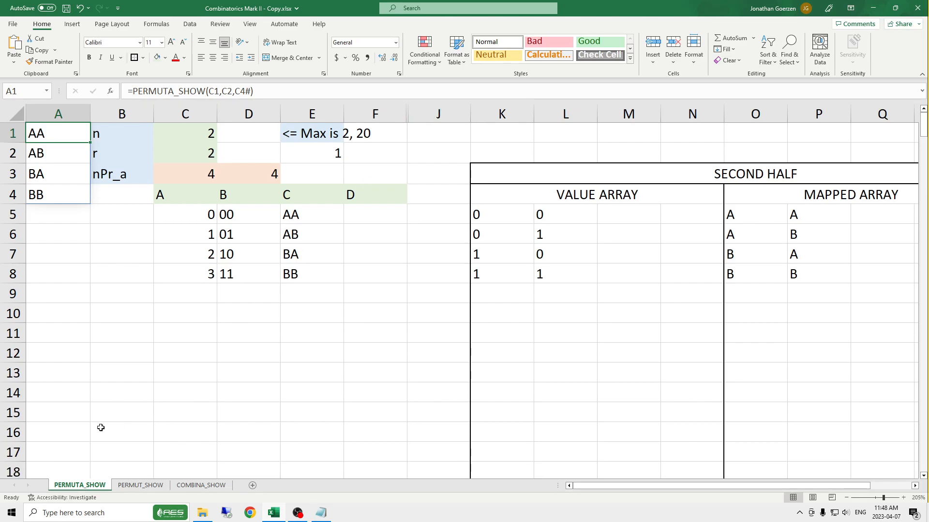
Add a new worksheet after PERMUTA_SHOW and zoom it to 200%.
{"action": "left_click", "coordinate": [252, 486]}
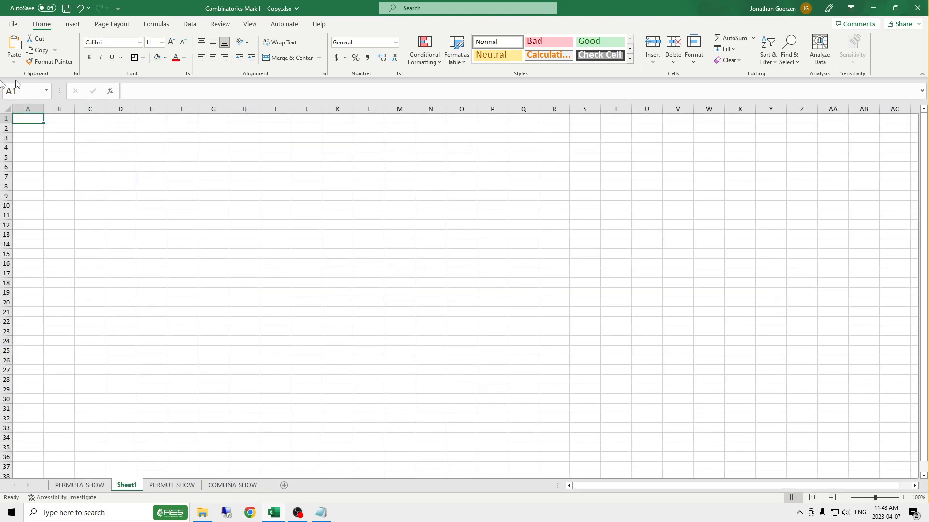
{"action": "left_click", "coordinate": [903, 497]}
{"action": "left_click", "coordinate": [903, 498]}
{"action": "left_click", "coordinate": [903, 498]}
{"action": "left_click", "coordinate": [904, 497]}
{"action": "left_click", "coordinate": [904, 498]}
{"action": "left_click", "coordinate": [904, 498]}
{"action": "left_click", "coordinate": [904, 497]}
{"action": "left_click", "coordinate": [904, 498]}
{"action": "left_click", "coordinate": [904, 498]}
{"action": "left_click", "coordinate": [904, 497]}
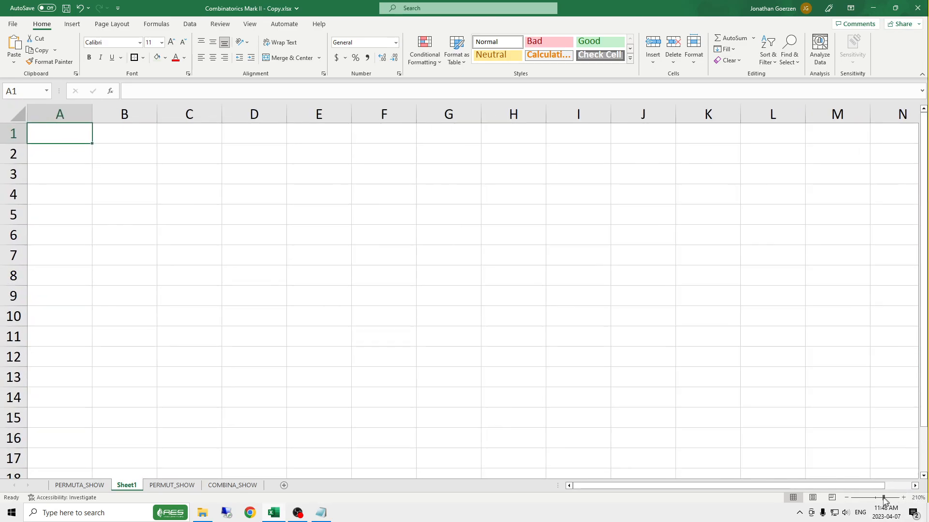
{"action": "left_click", "coordinate": [846, 498]}
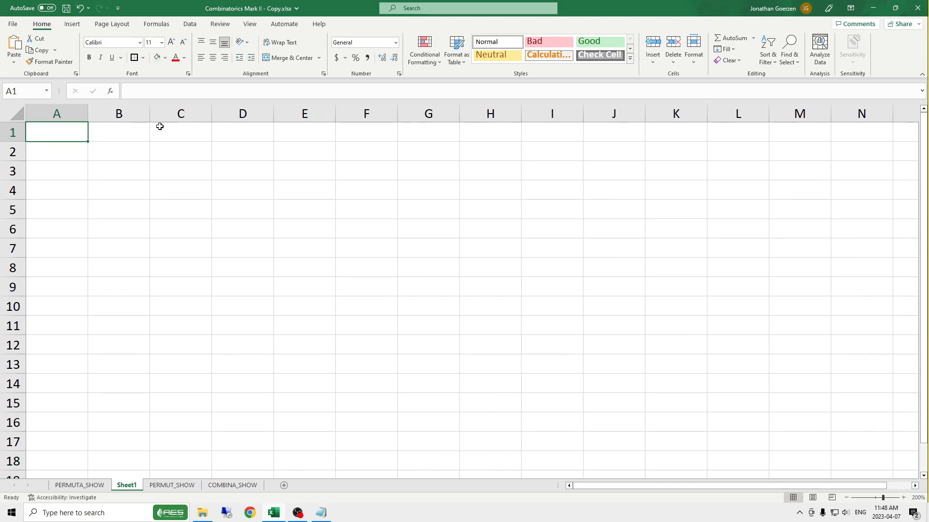
{"action": "type", "text": "=PER"}
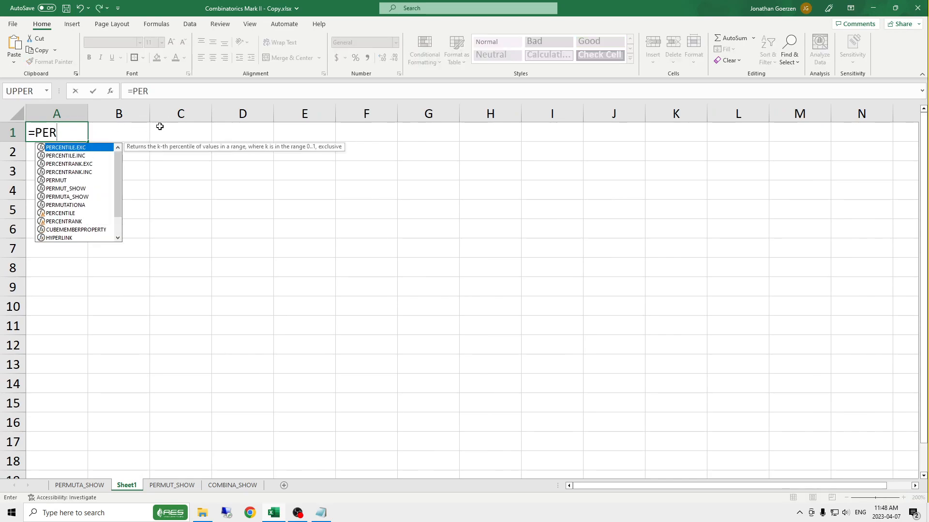
{"action": "type", "text": "MU"}
{"action": "key", "text": "Down"}
{"action": "key", "text": "Down"}
{"action": "key", "text": "Down"}
{"action": "key", "text": "Tab"}
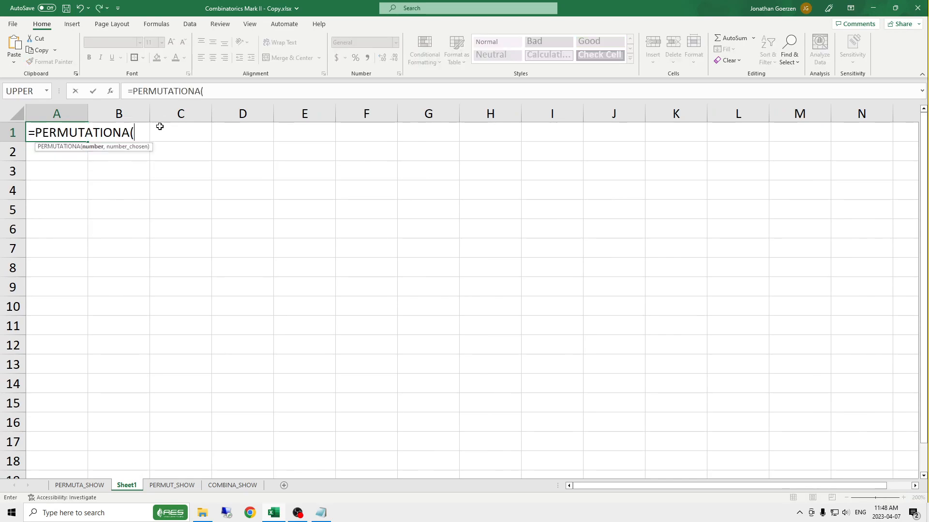
{"action": "key", "text": "BackSpace"}
{"action": "key", "text": "BackSpace"}
{"action": "key", "text": "BackSpace"}
{"action": "key", "text": "BackSpace"}
{"action": "key", "text": "BackSpace"}
{"action": "key", "text": "BackSpace"}
{"action": "key", "text": "BackSpace"}
{"action": "key", "text": "BackSpace"}
{"action": "key", "text": "BackSpace"}
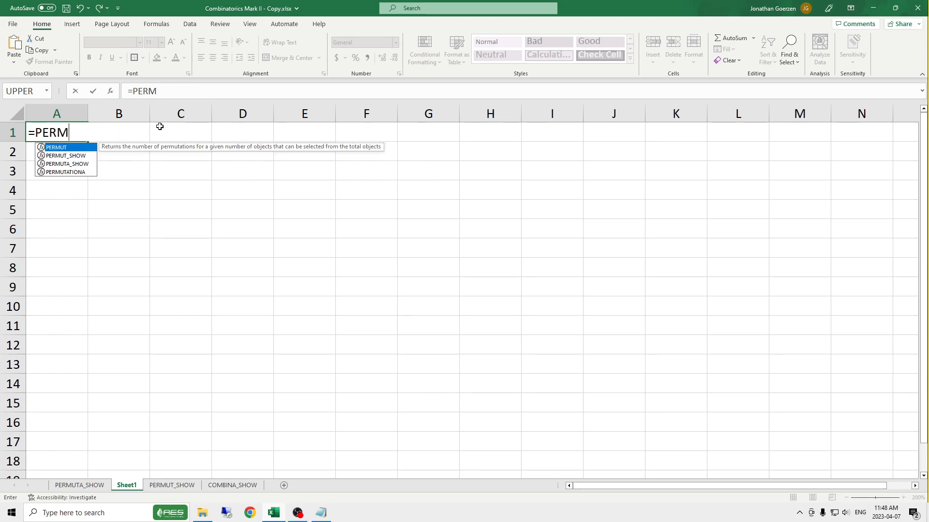
Complete the formula in A1 of the new sheet as =PERMUTA_SHOW(4, 2), leaving out the optional mapArray.
{"action": "type", "text": "U"}
{"action": "key", "text": "Down"}
{"action": "key", "text": "Down"}
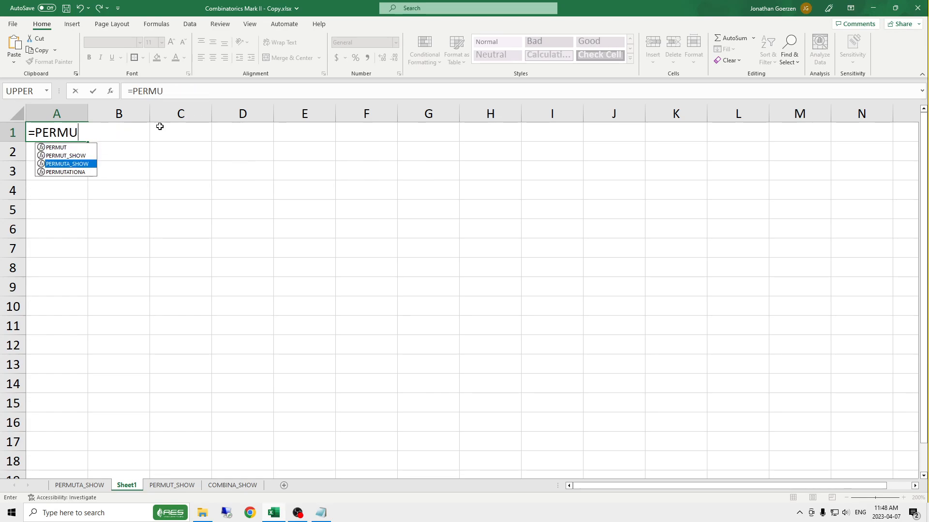
{"action": "key", "text": "Tab"}
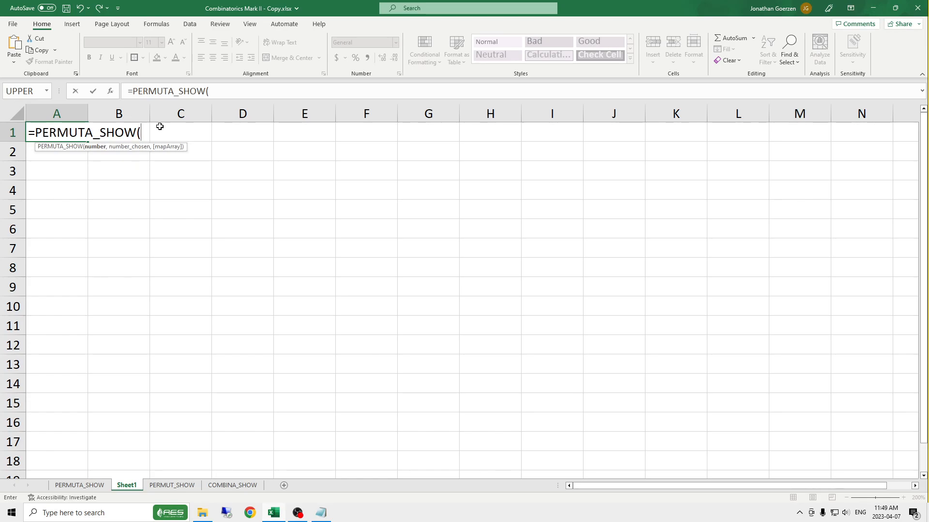
{"action": "type", "text": "4, 2"}
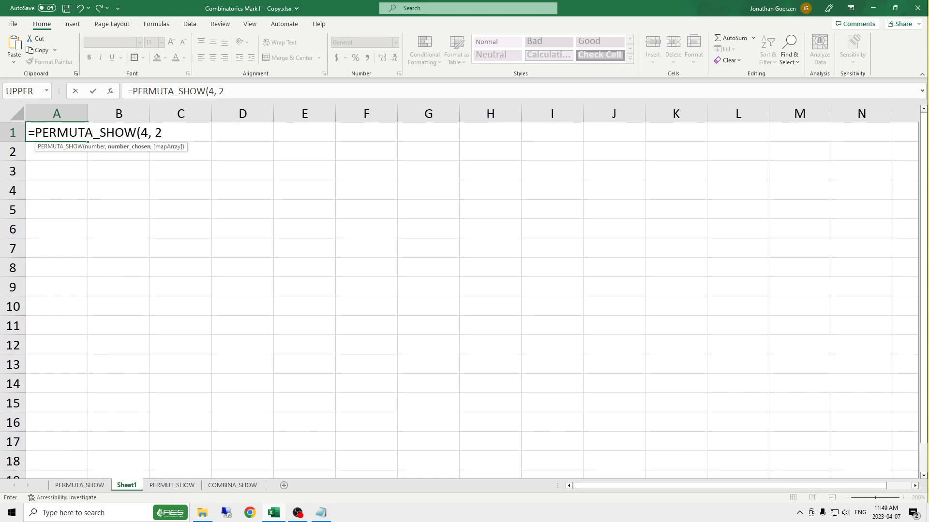
{"action": "type", "text": ","}
{"action": "key", "text": "BackSpace"}
{"action": "type", "text": ")"}
{"action": "key", "text": "Return"}
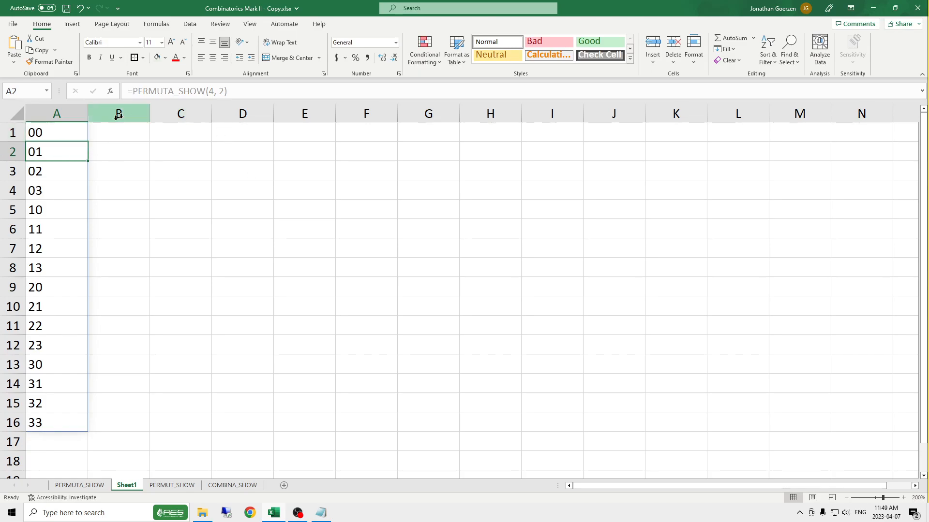
View the formula in A1 of the new sheet and return to the PERMUTA_SHOW sheet.
{"action": "left_click", "coordinate": [67, 129]}
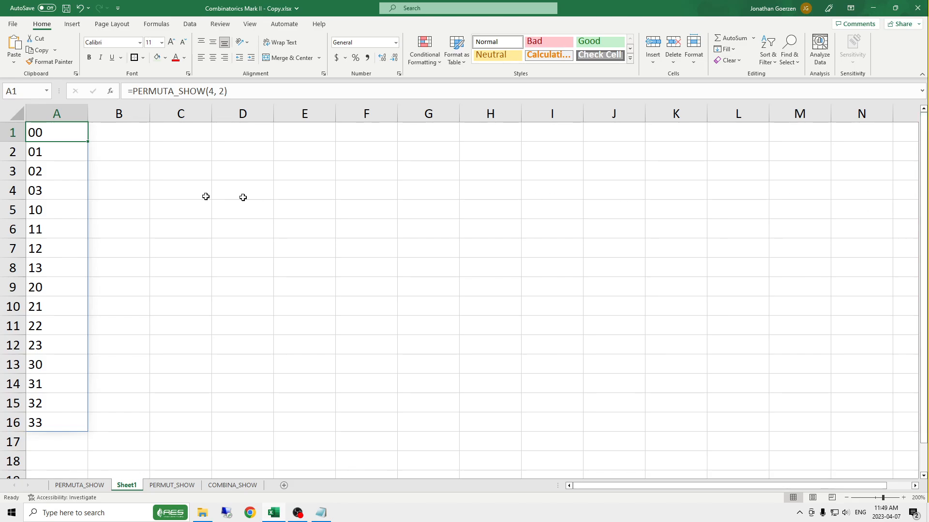
{"action": "left_click", "coordinate": [69, 485]}
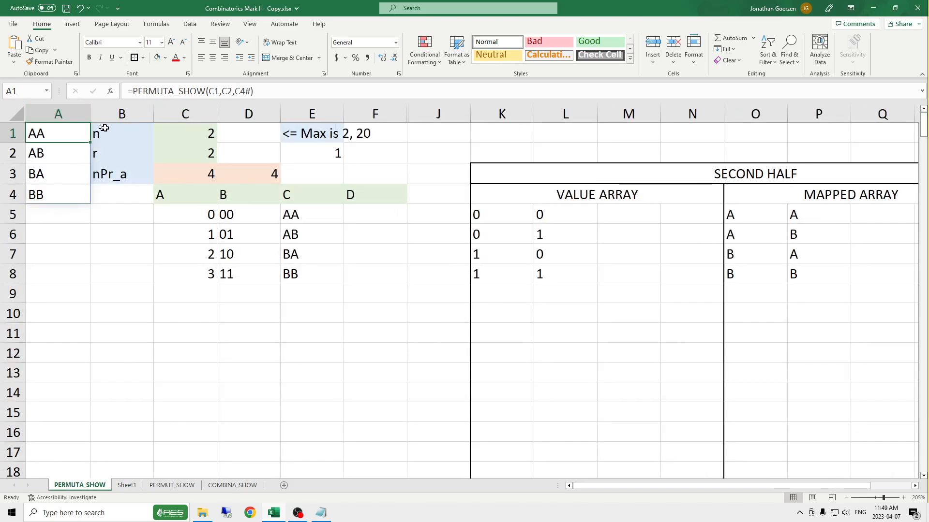